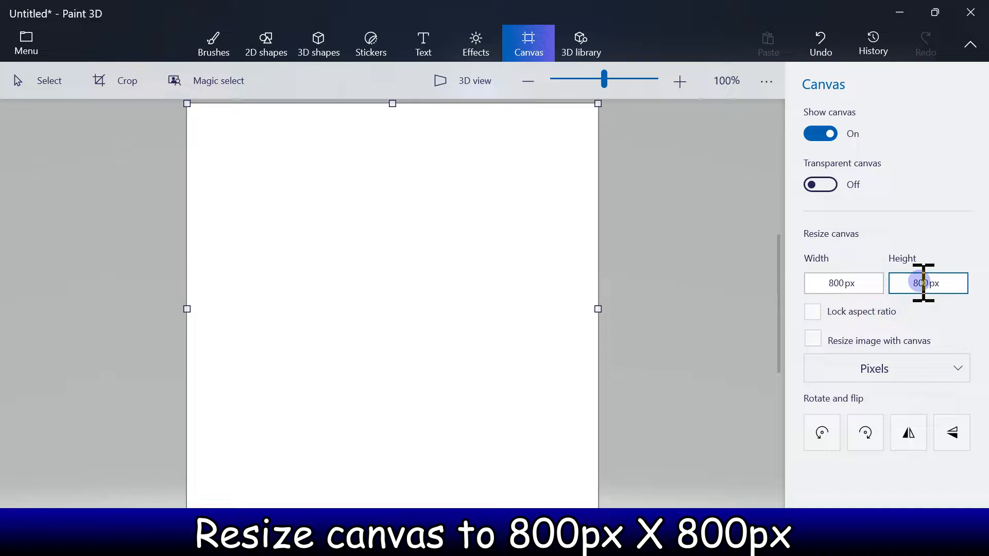
# Fill the whole canvas with bright blue using the Fill brush
pyautogui.click(264, 45)
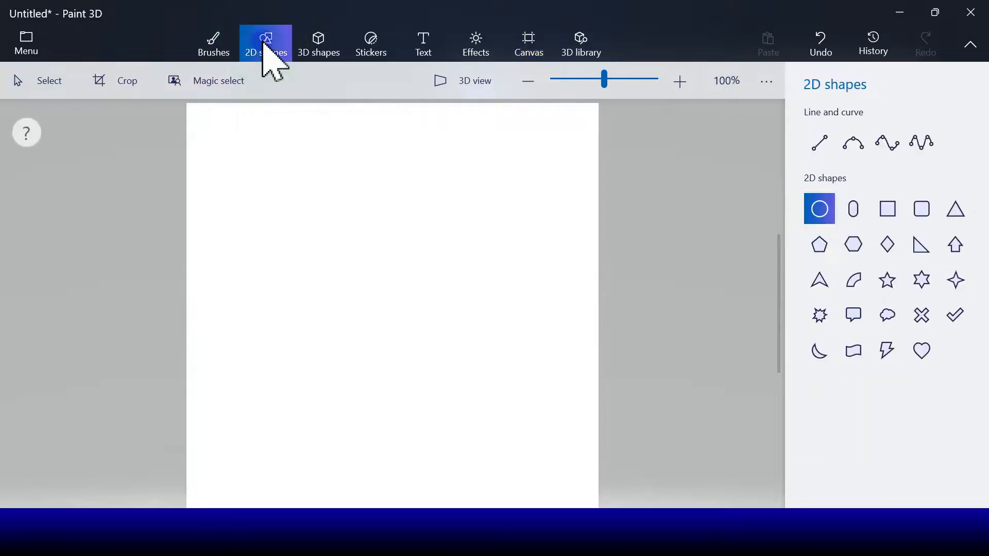
pyautogui.click(222, 49)
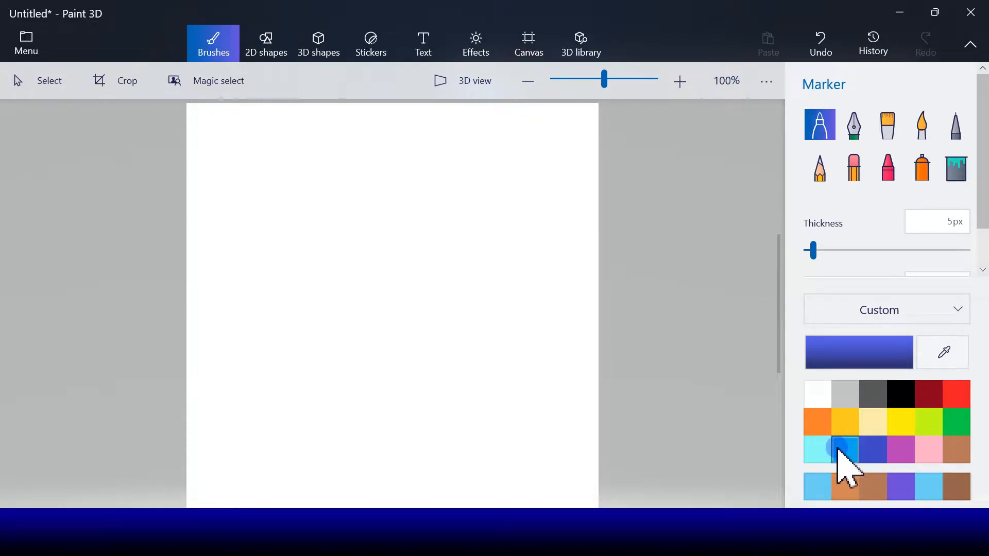
pyautogui.click(956, 166)
pyautogui.click(845, 449)
pyautogui.click(341, 312)
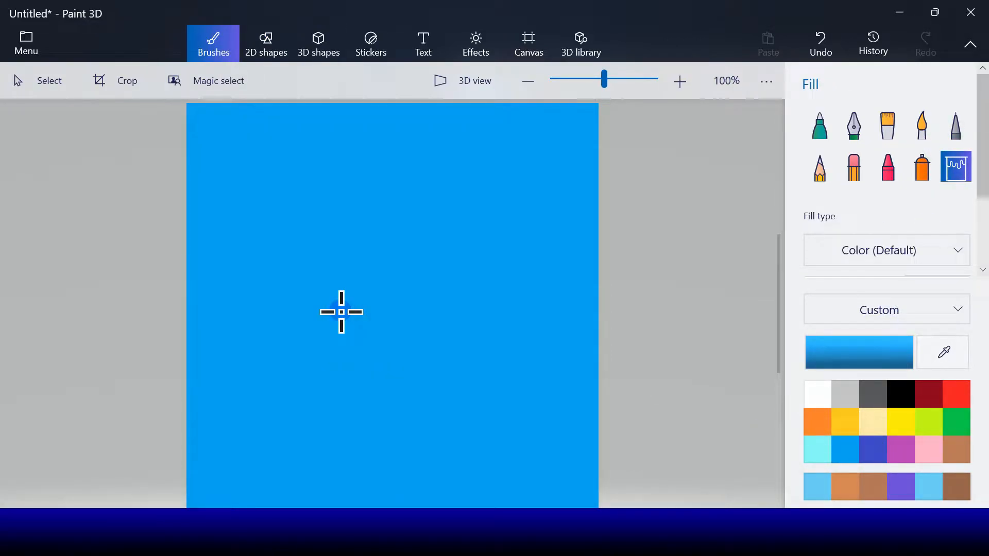
# Draw a wide, flat shadow ellipse near the bottom of the canvas with dark gray solid fill and line at 31% sticker opacity
pyautogui.click(268, 49)
pyautogui.moveTo(246, 417); pyautogui.dragTo(553, 491)
pyautogui.click(806, 146)
pyautogui.click(810, 215)
pyautogui.click(820, 228)
pyautogui.click(811, 283)
pyautogui.click(847, 355)
pyautogui.moveTo(848, 354); pyautogui.dragTo(853, 355)
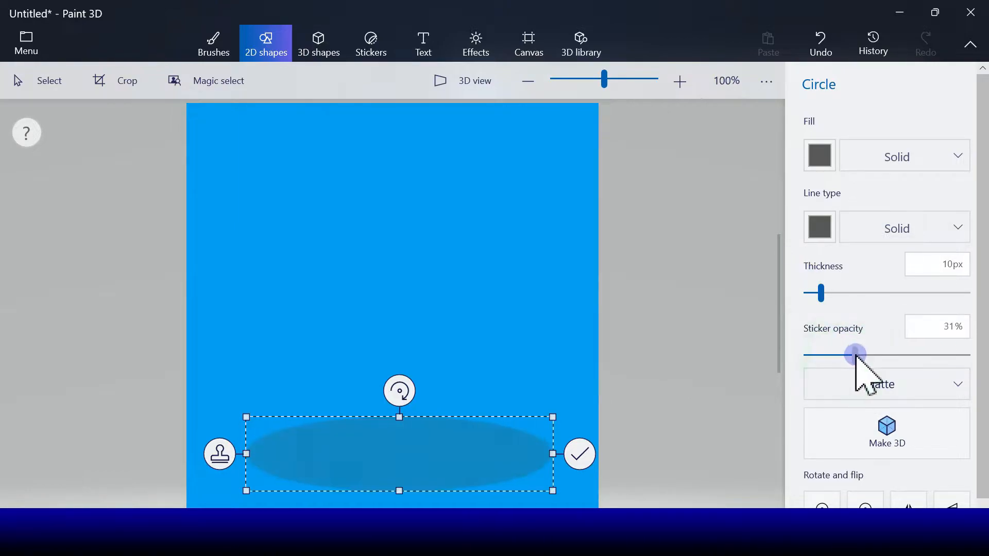
pyautogui.moveTo(426, 455); pyautogui.dragTo(426, 460)
pyautogui.click(570, 467)
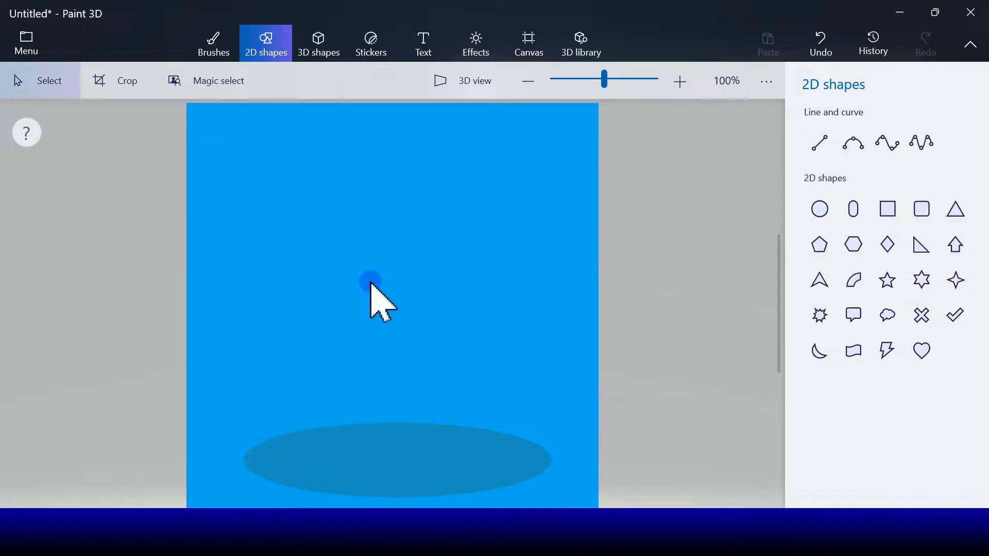
# Draw a large circle for the body above the shadow, then enlarge it slightly and rest it on the shadow
pyautogui.click(819, 209)
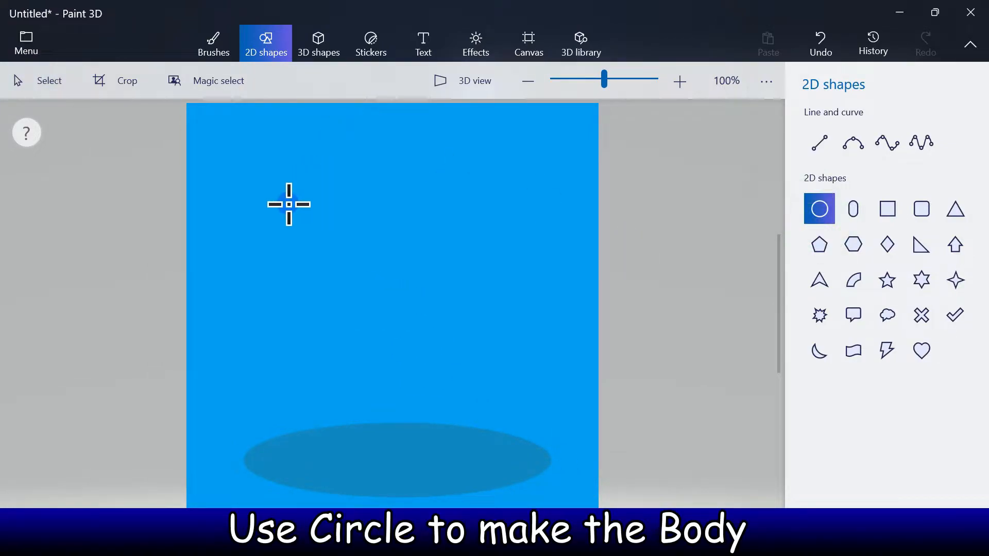
pyautogui.moveTo(349, 259); pyautogui.dragTo(535, 433)
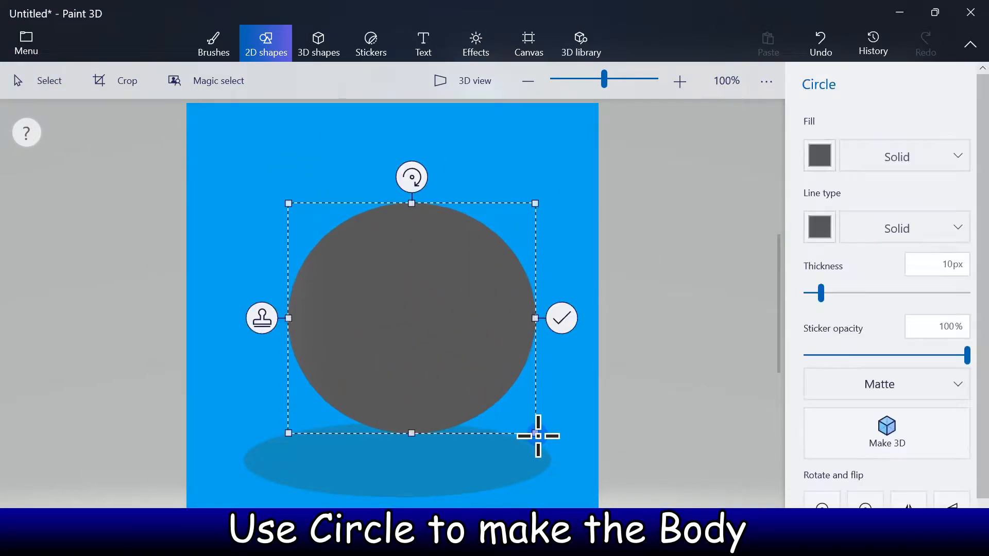
pyautogui.moveTo(388, 329); pyautogui.dragTo(374, 345)
pyautogui.moveTo(273, 213)
pyautogui.mouseDown()
pyautogui.moveTo(260, 200)
pyautogui.moveTo(265, 208)
pyautogui.mouseUp()
# Give the body circle a black 5 px outline and a light pink fill, and commit it to the canvas
pyautogui.click(823, 221)
pyautogui.click(838, 284)
pyautogui.moveTo(805, 294); pyautogui.dragTo(813, 295)
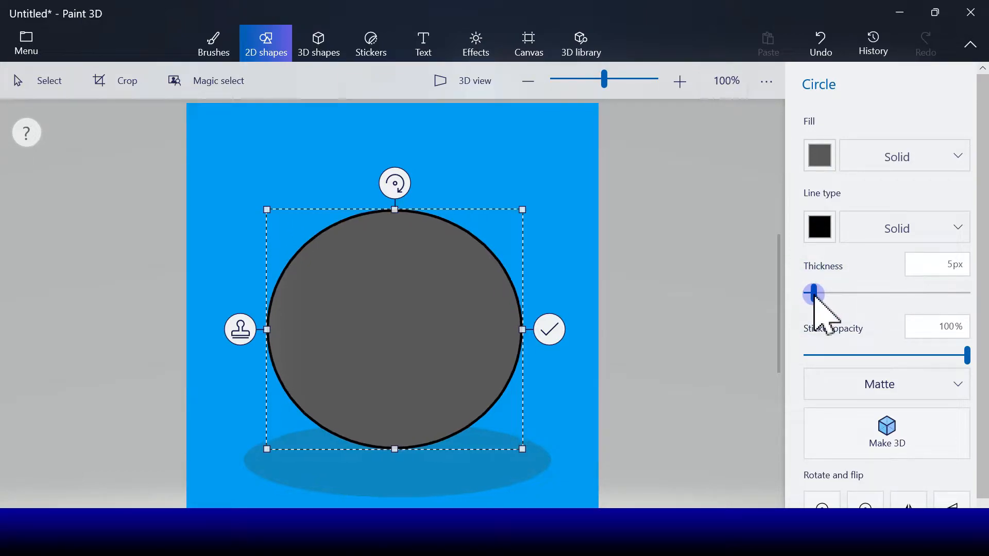
pyautogui.click(822, 160)
pyautogui.click(864, 271)
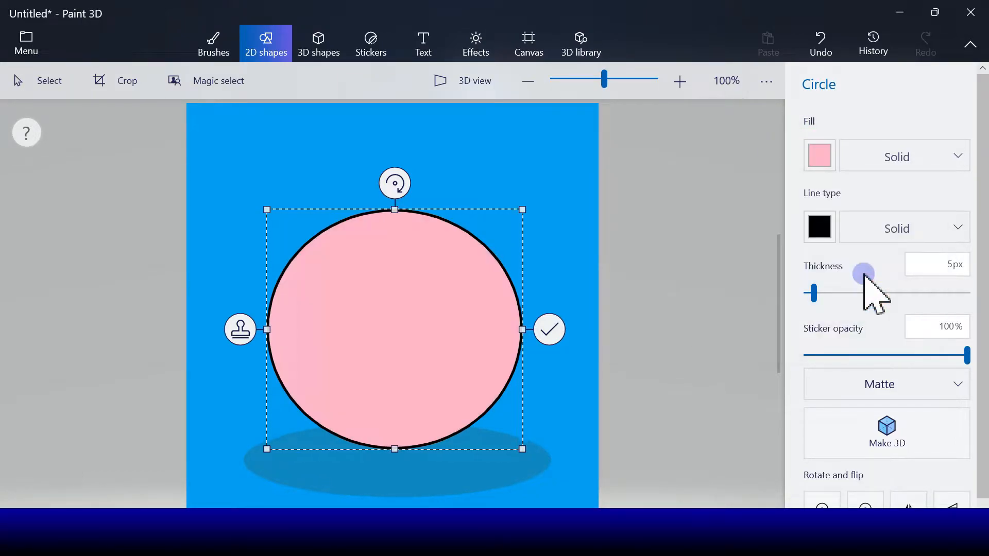
pyautogui.click(555, 332)
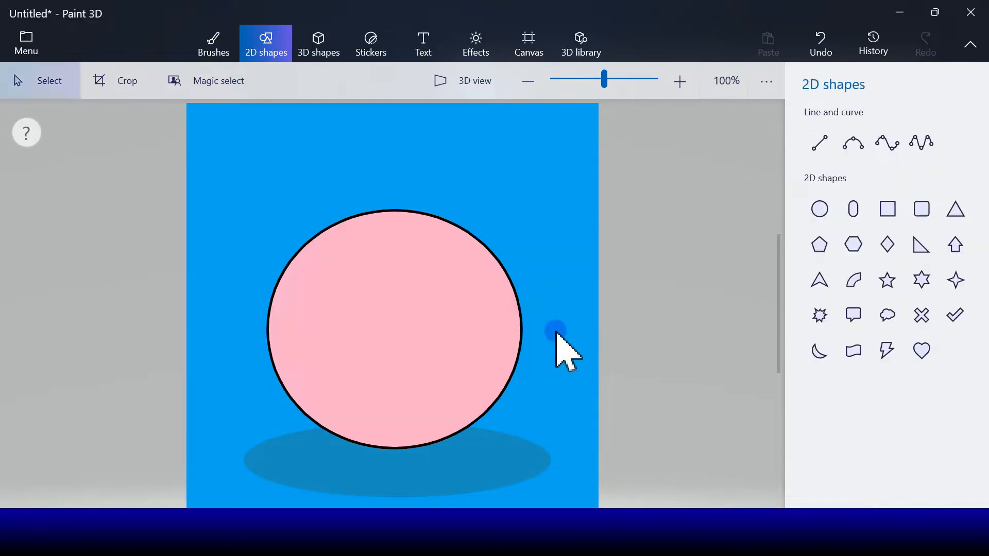
# Draw a small black-outlined ellipse with no fill for the left foot and tilt it over the body's lower-left edge
pyautogui.click(819, 208)
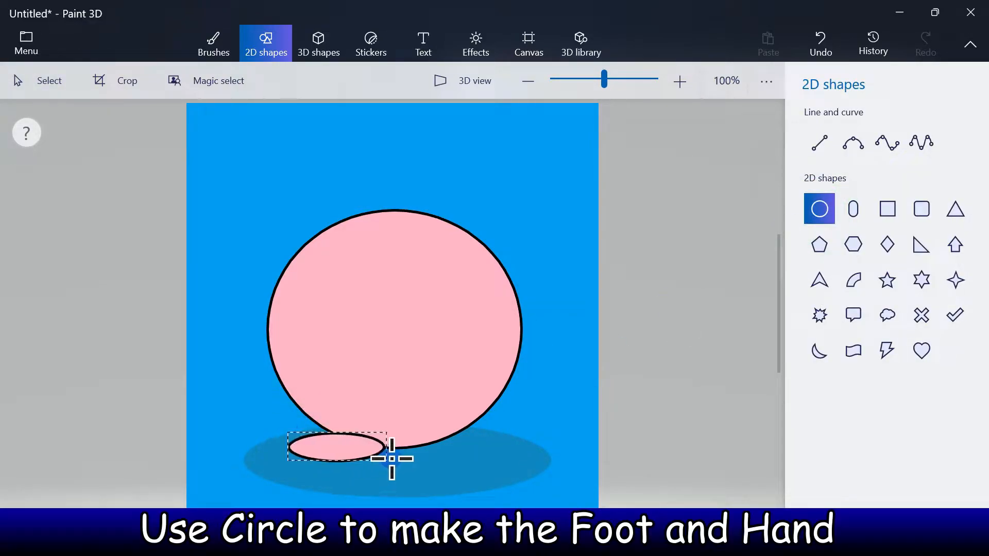
pyautogui.moveTo(391, 479); pyautogui.dragTo(390, 478)
pyautogui.click(820, 155)
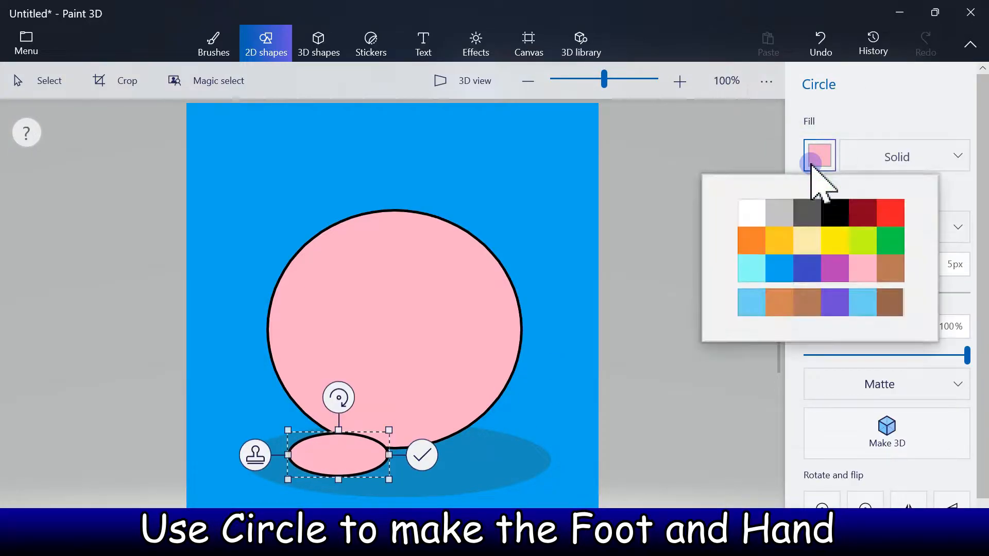
pyautogui.click(878, 157)
pyautogui.click(894, 161)
pyautogui.click(891, 126)
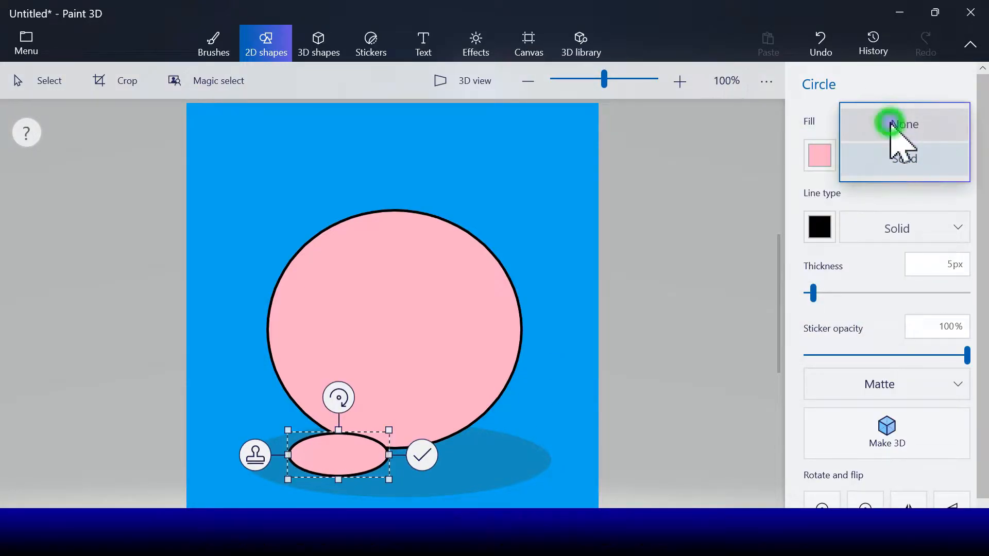
pyautogui.moveTo(334, 454); pyautogui.dragTo(328, 451)
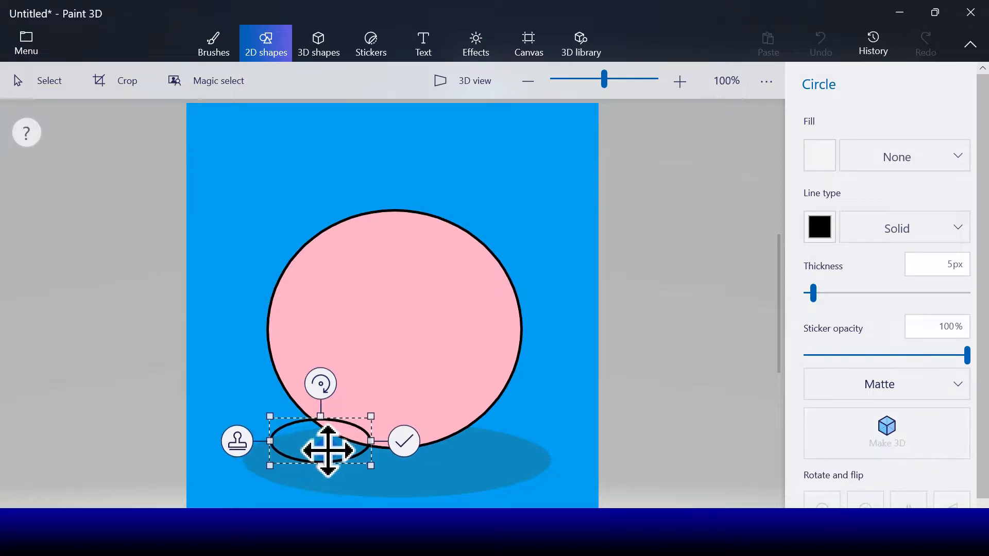
pyautogui.moveTo(330, 390); pyautogui.dragTo(302, 386)
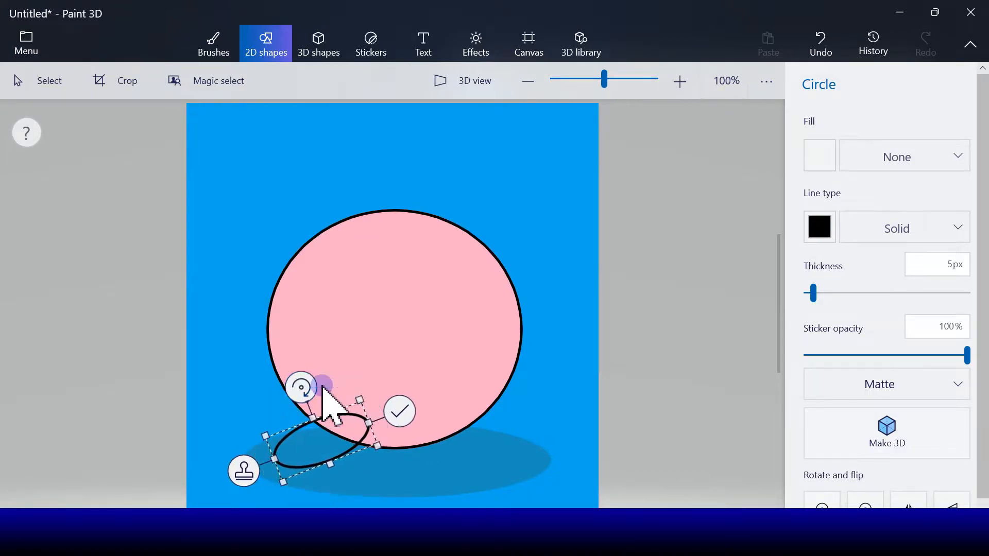
# Stamp the left foot and a second copy of the ellipse tilted the opposite way over the body's lower-right edge
pyautogui.moveTo(324, 441); pyautogui.dragTo(452, 466)
pyautogui.click(254, 466)
pyautogui.moveTo(444, 391); pyautogui.dragTo(486, 403)
pyautogui.moveTo(455, 452); pyautogui.dragTo(442, 445)
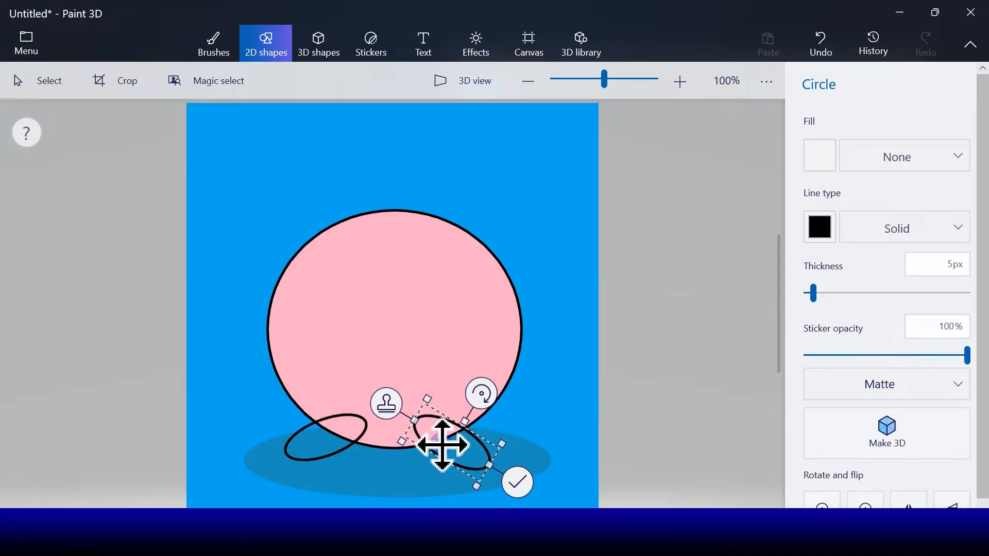
pyautogui.click(384, 405)
# Place the ellipse across the body's left edge as a hand, adjust its tilt and stamp it
pyautogui.moveTo(456, 441); pyautogui.dragTo(271, 347)
pyautogui.moveTo(311, 310); pyautogui.dragTo(286, 354)
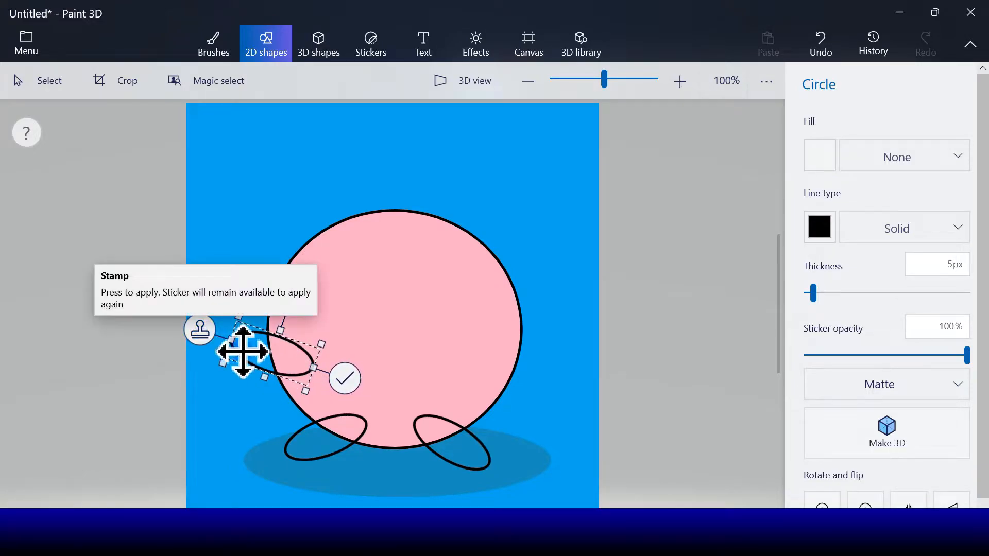
pyautogui.click(208, 331)
# Move the ellipse inside the body above the right foot, rotate it nearly upright, fill it light pink and commit it as the right hand
pyautogui.moveTo(232, 332); pyautogui.dragTo(452, 424)
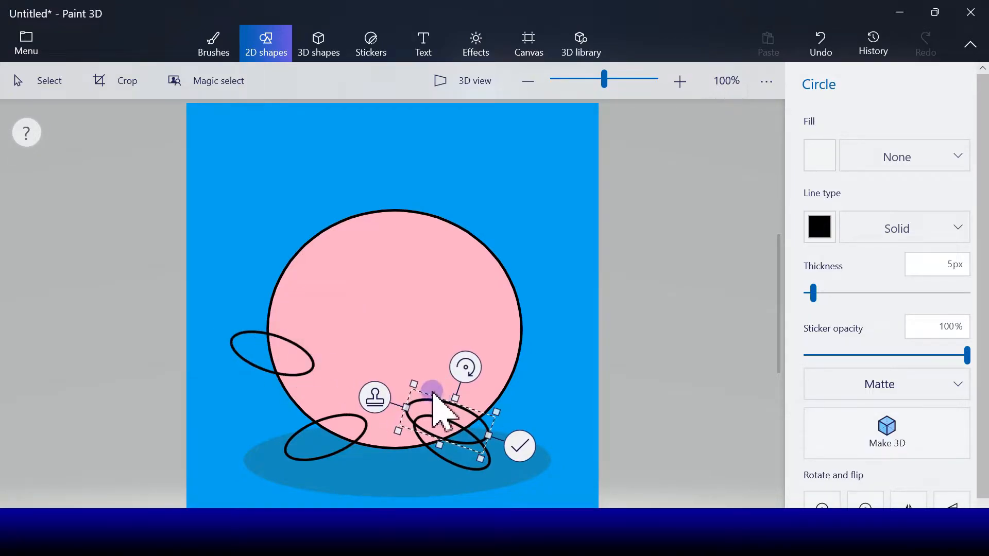
pyautogui.moveTo(465, 367); pyautogui.dragTo(554, 396)
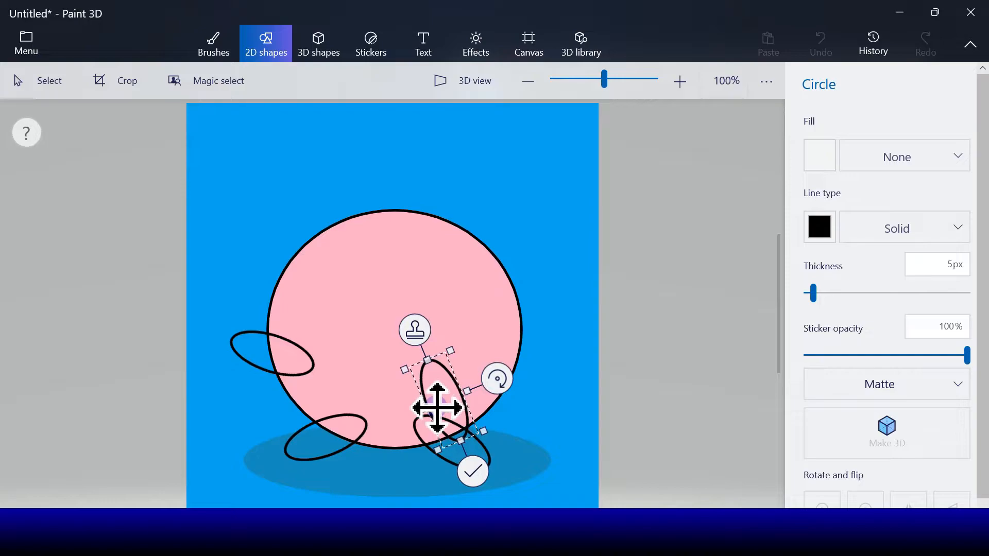
pyautogui.click(820, 155)
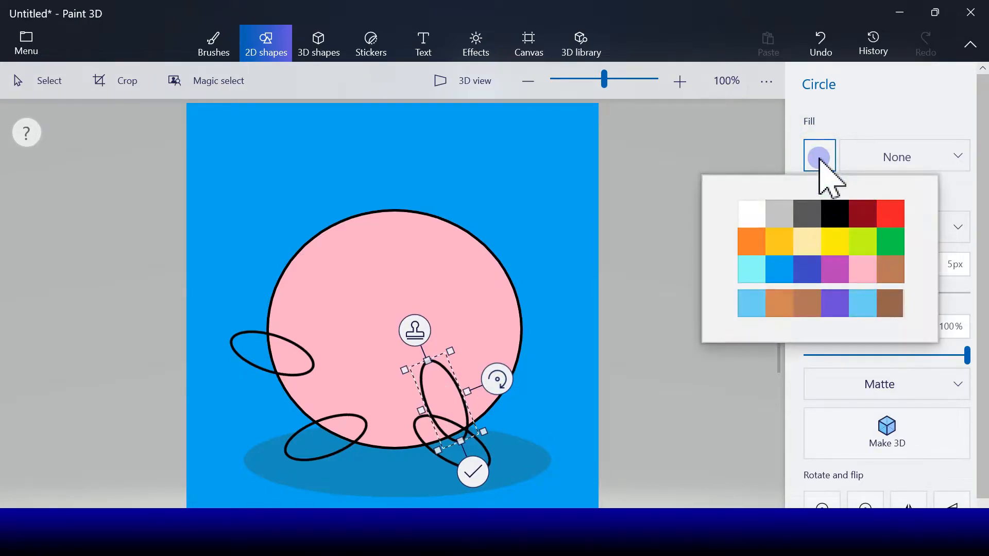
pyautogui.click(869, 278)
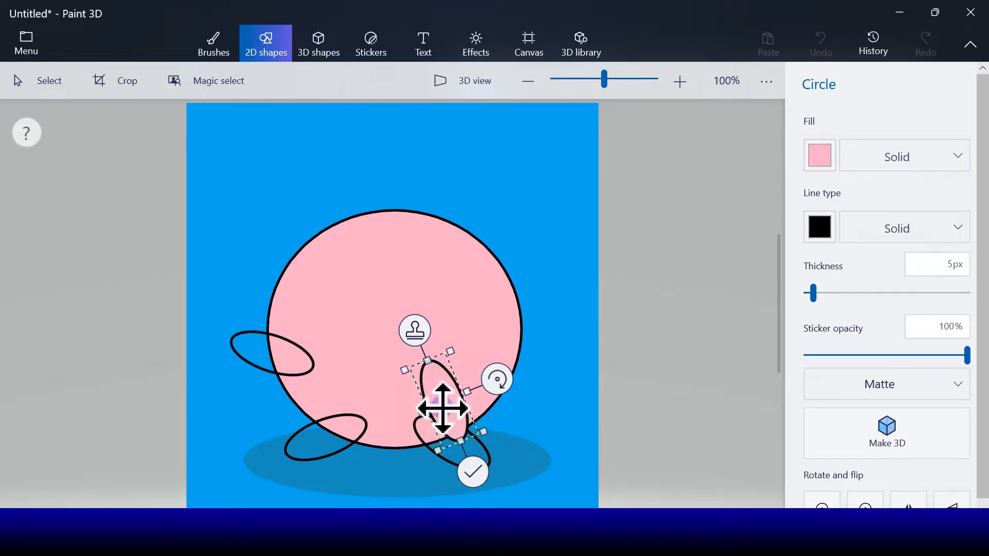
pyautogui.click(476, 467)
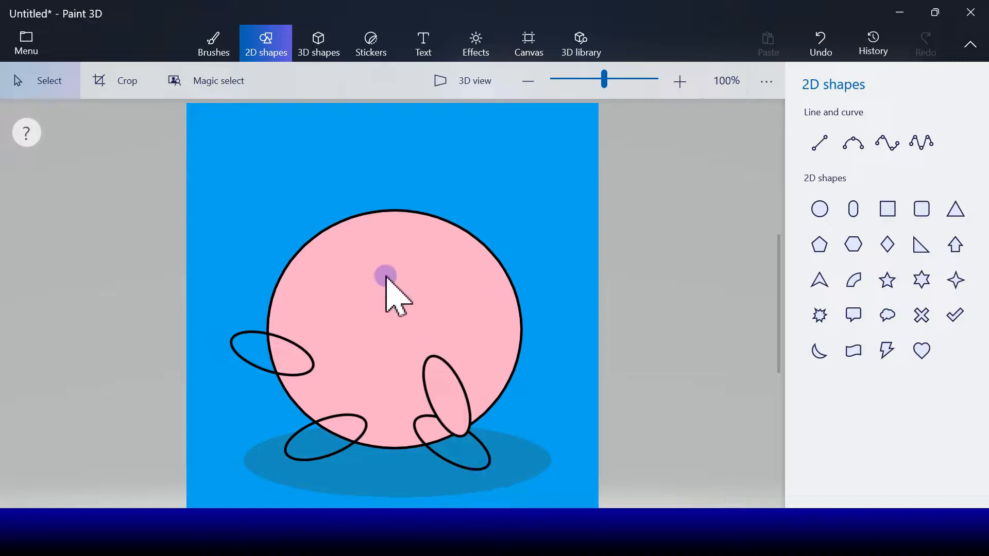
# Paint over the body outline crossing the left hand with a 15 px light pink marker, and fill the hand with the same pink
pyautogui.click(214, 47)
pyautogui.click(823, 139)
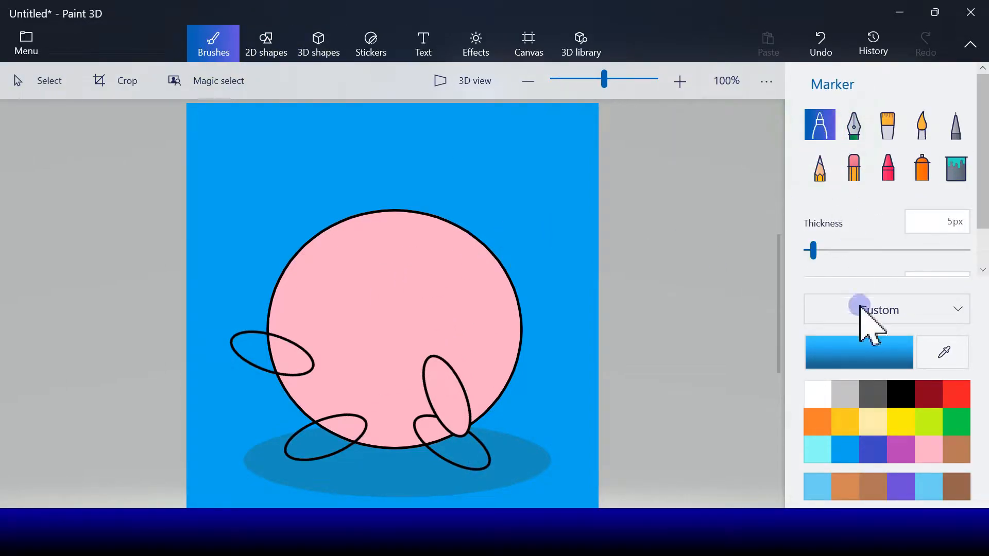
pyautogui.click(927, 449)
pyautogui.moveTo(813, 250); pyautogui.dragTo(830, 251)
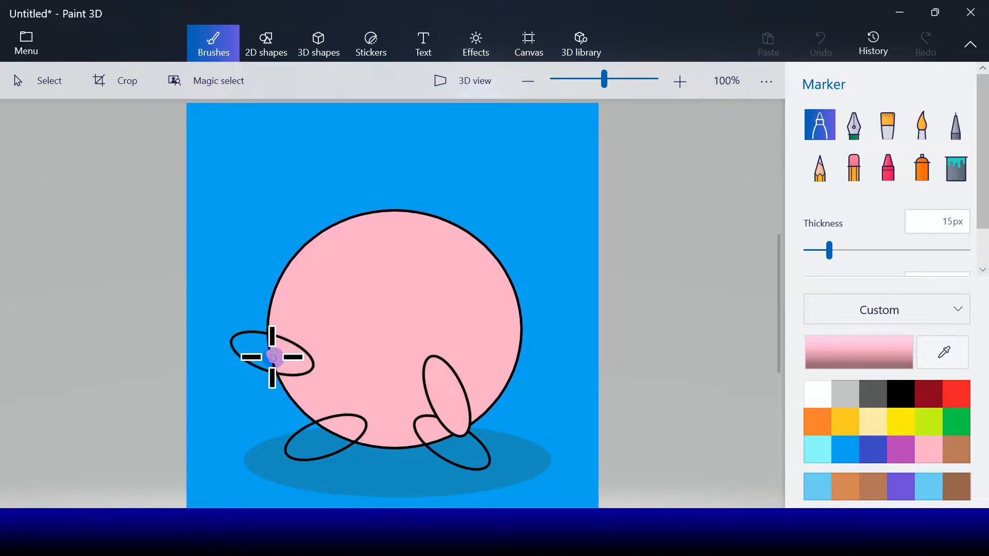
pyautogui.moveTo(272, 352); pyautogui.dragTo(270, 357)
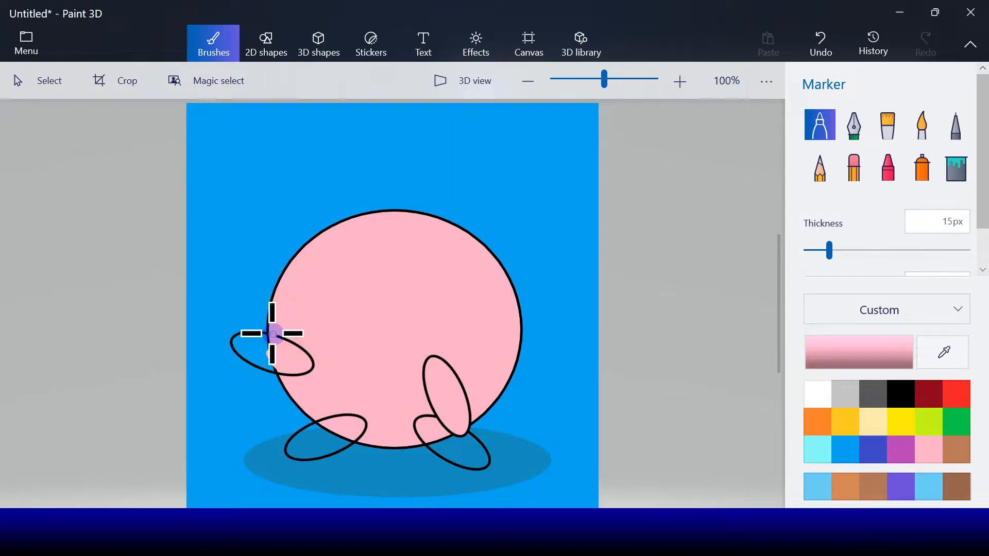
pyautogui.click(272, 334)
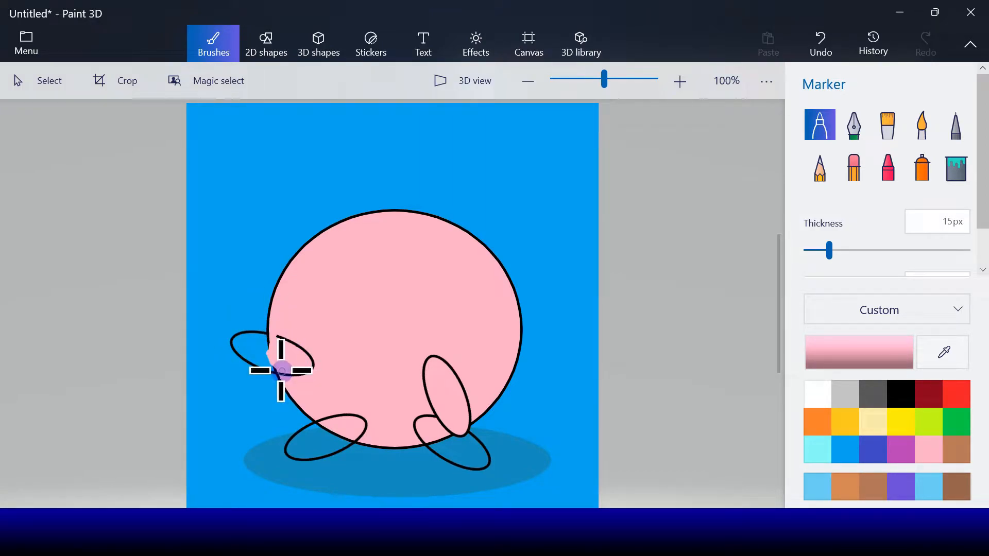
pyautogui.moveTo(281, 370); pyautogui.dragTo(282, 369)
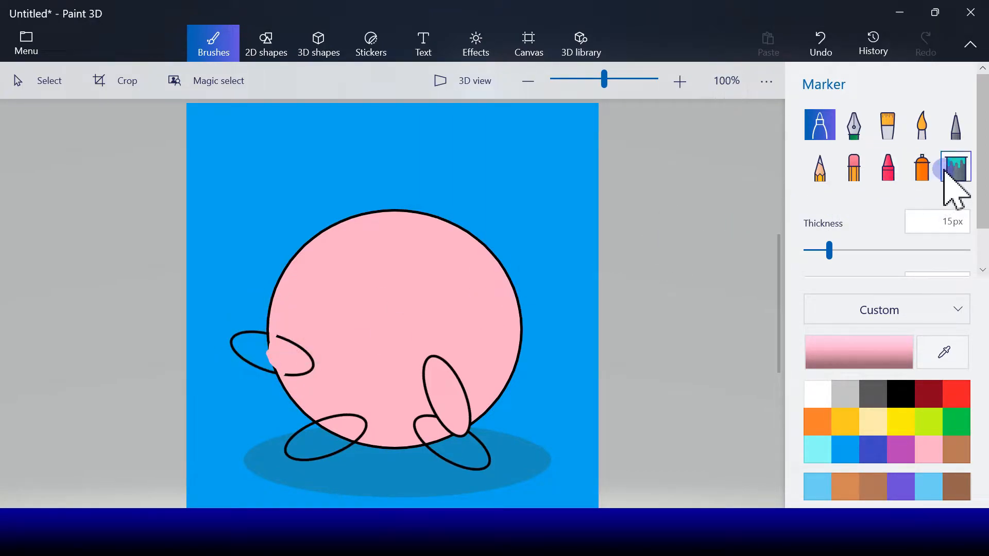
pyautogui.click(956, 167)
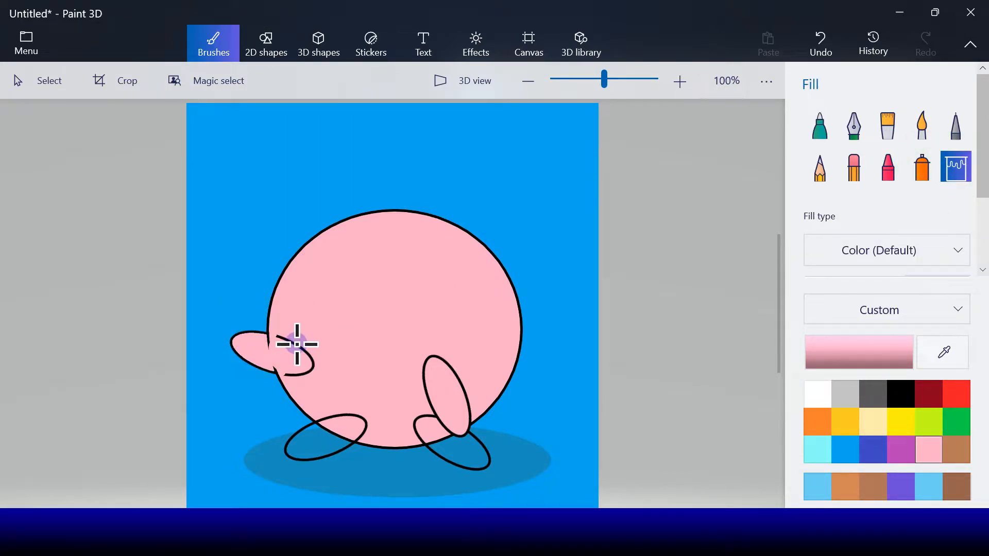
# Paint over the left foot's outline inside the body and the left hand's leftover line traces with the light pink marker
pyautogui.click(820, 129)
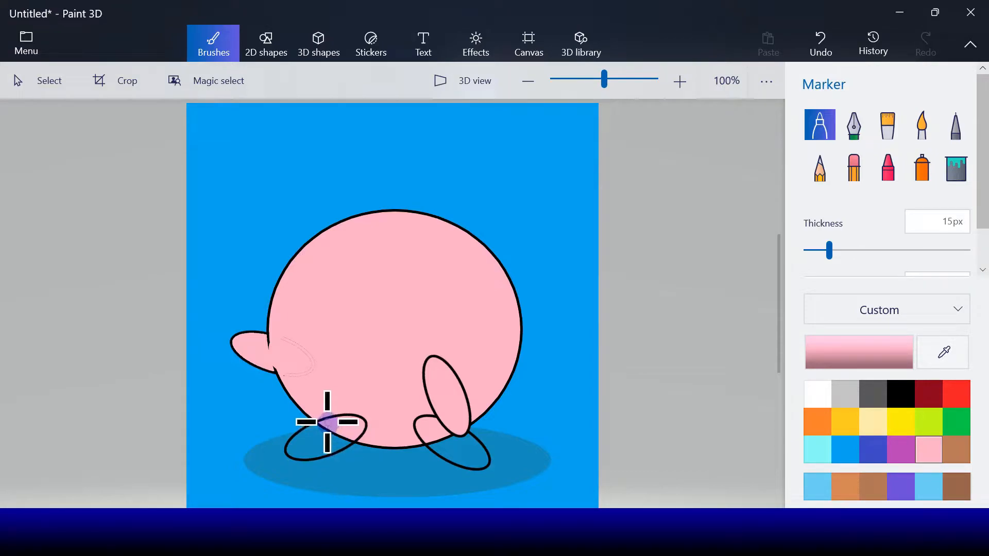
pyautogui.moveTo(334, 439); pyautogui.dragTo(326, 428)
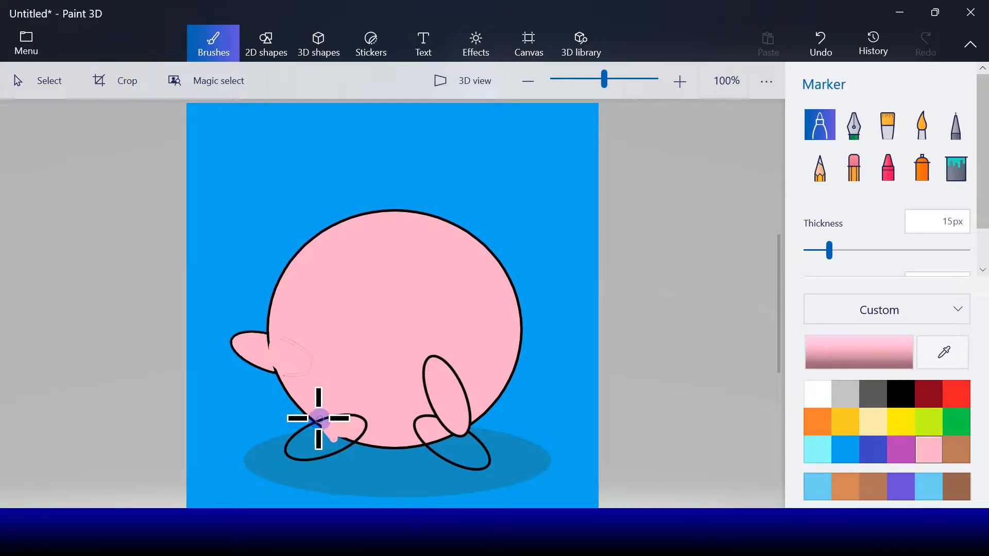
pyautogui.moveTo(318, 417)
pyautogui.mouseDown()
pyautogui.moveTo(342, 410)
pyautogui.moveTo(365, 422)
pyautogui.moveTo(358, 434)
pyautogui.mouseUp()
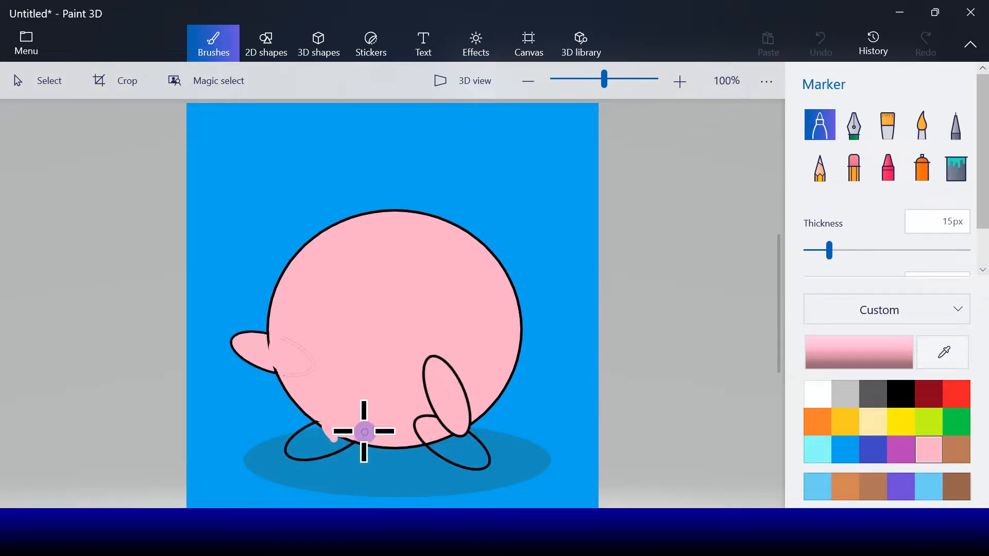
pyautogui.moveTo(318, 417); pyautogui.dragTo(329, 429)
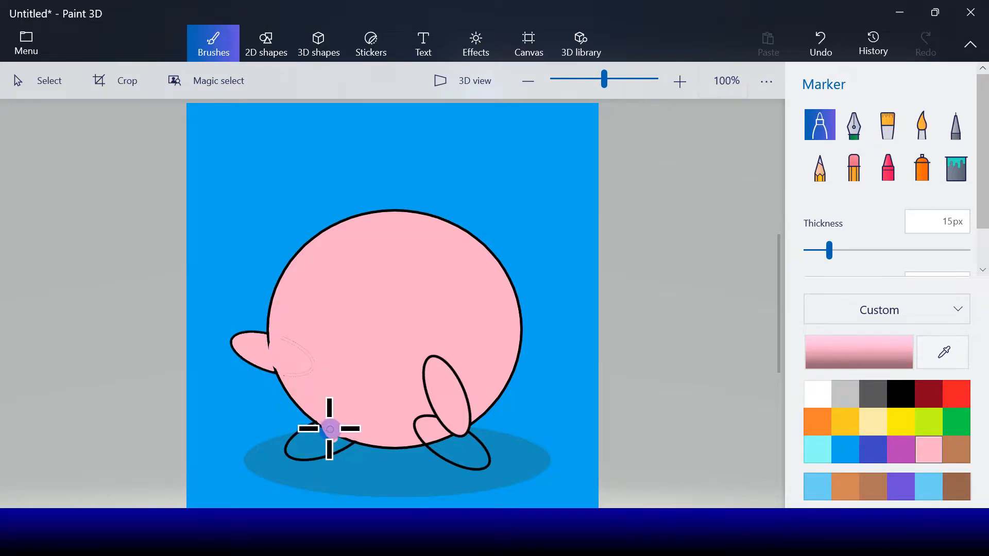
pyautogui.moveTo(280, 335)
pyautogui.mouseDown()
pyautogui.moveTo(307, 371)
pyautogui.moveTo(286, 374)
pyautogui.moveTo(320, 349)
pyautogui.mouseUp()
pyautogui.moveTo(322, 417); pyautogui.dragTo(331, 435)
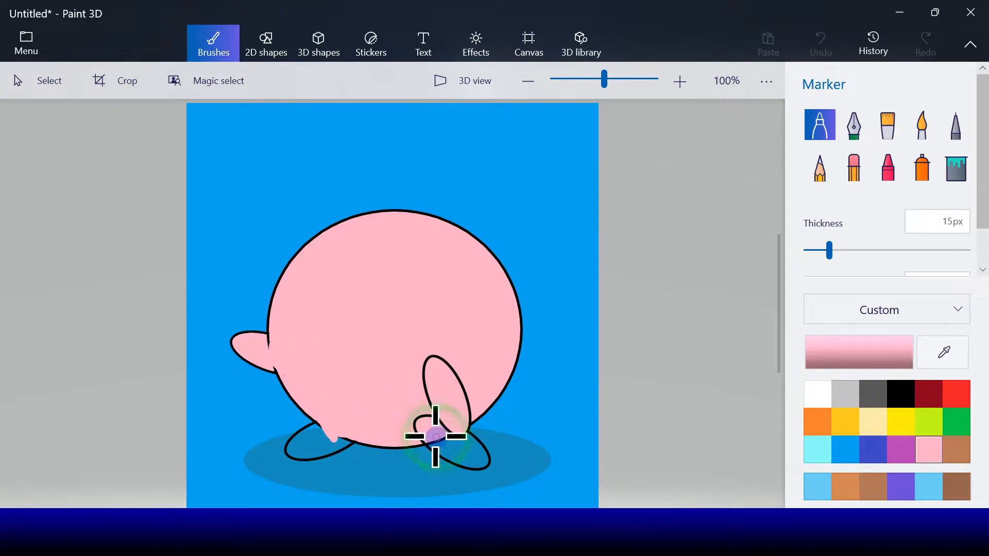
# Paint over the right foot's outline inside the body and the right hand's upper end in light pink, and fill both feet with the same pink
pyautogui.moveTo(443, 437)
pyautogui.mouseDown()
pyautogui.moveTo(419, 410)
pyautogui.moveTo(415, 382)
pyautogui.moveTo(461, 366)
pyautogui.moveTo(449, 369)
pyautogui.moveTo(433, 345)
pyautogui.moveTo(413, 398)
pyautogui.moveTo(468, 371)
pyautogui.moveTo(439, 362)
pyautogui.moveTo(448, 358)
pyautogui.moveTo(414, 401)
pyautogui.mouseUp()
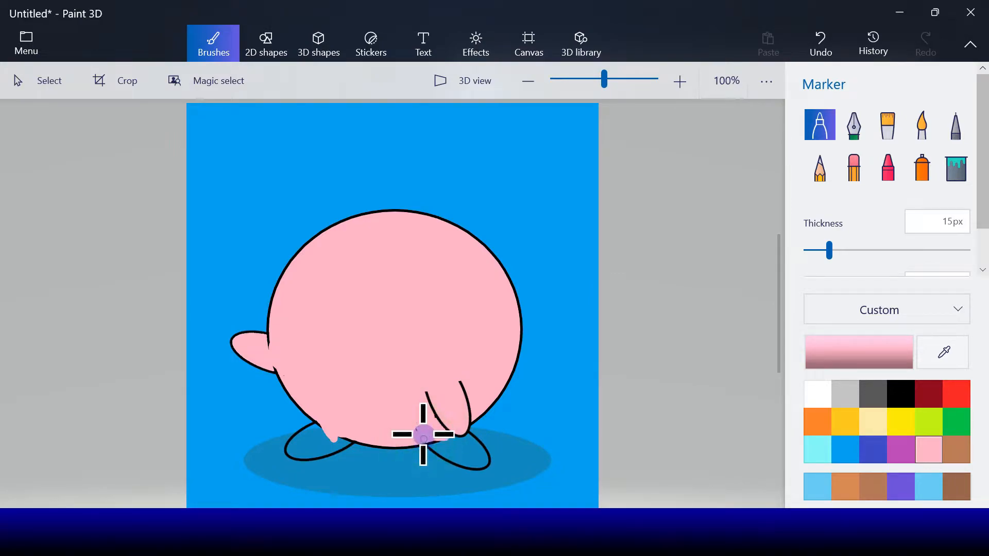
pyautogui.click(412, 430)
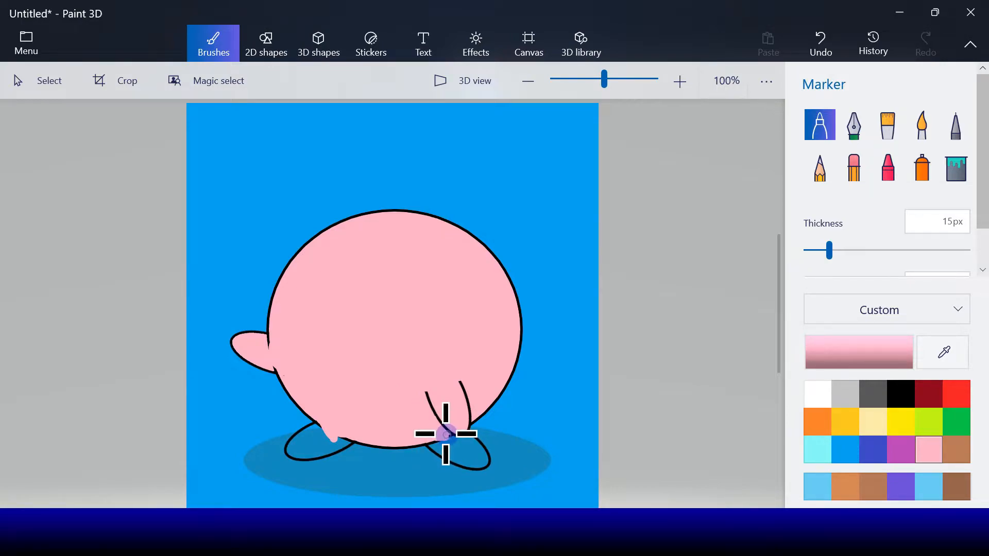
pyautogui.click(954, 169)
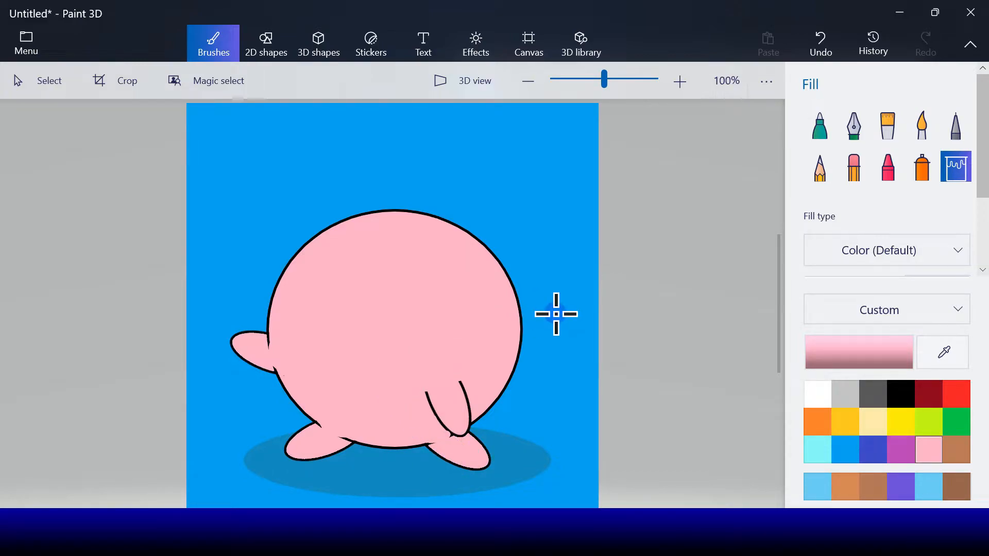
# Draw the upper edges of both ears as 3-point curves, running from the body's upper outline out to the left and right ear tips
pyautogui.click(266, 45)
pyautogui.click(853, 143)
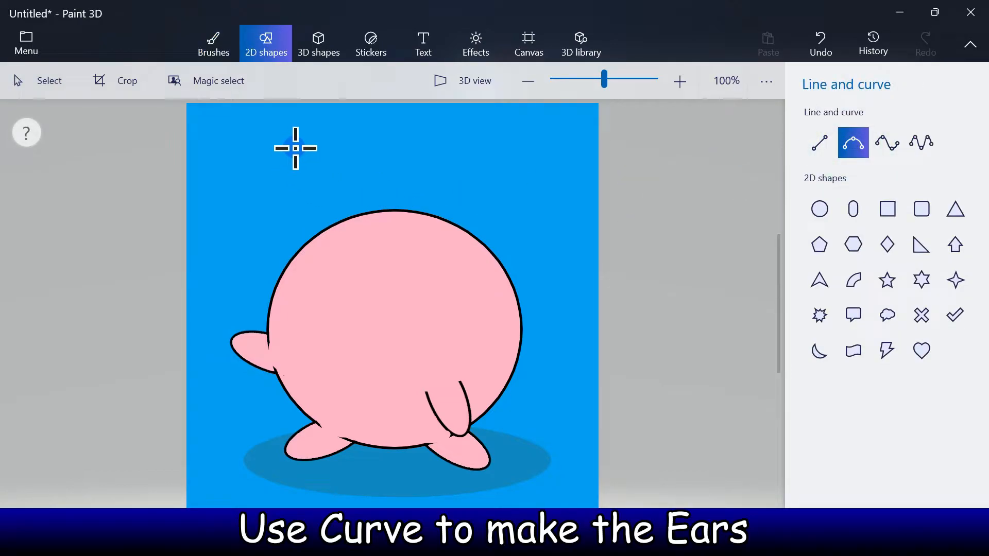
pyautogui.moveTo(311, 190); pyautogui.dragTo(382, 211)
pyautogui.moveTo(351, 170); pyautogui.dragTo(333, 165)
pyautogui.click(532, 168)
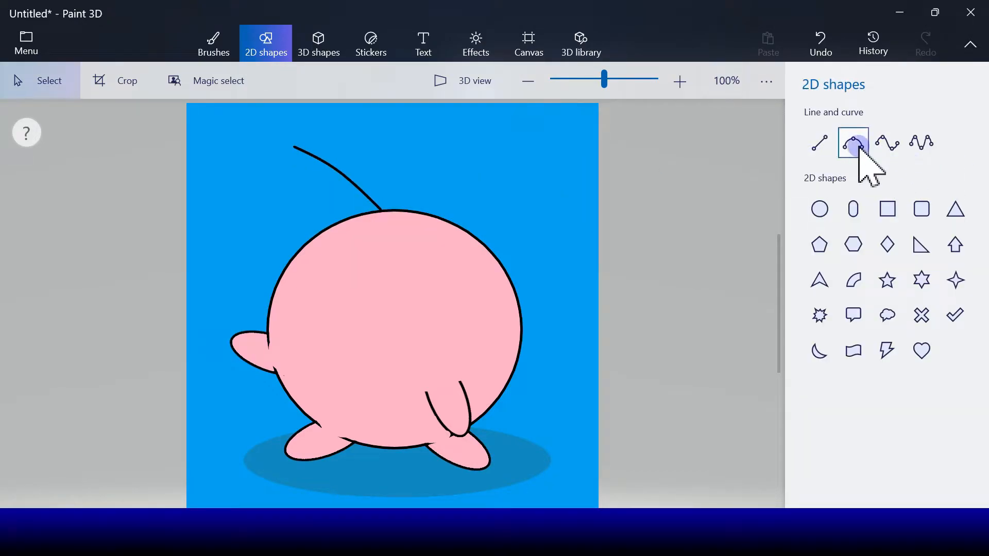
pyautogui.click(855, 144)
pyautogui.moveTo(471, 234)
pyautogui.mouseDown()
pyautogui.moveTo(582, 212)
pyautogui.moveTo(582, 237)
pyautogui.mouseUp()
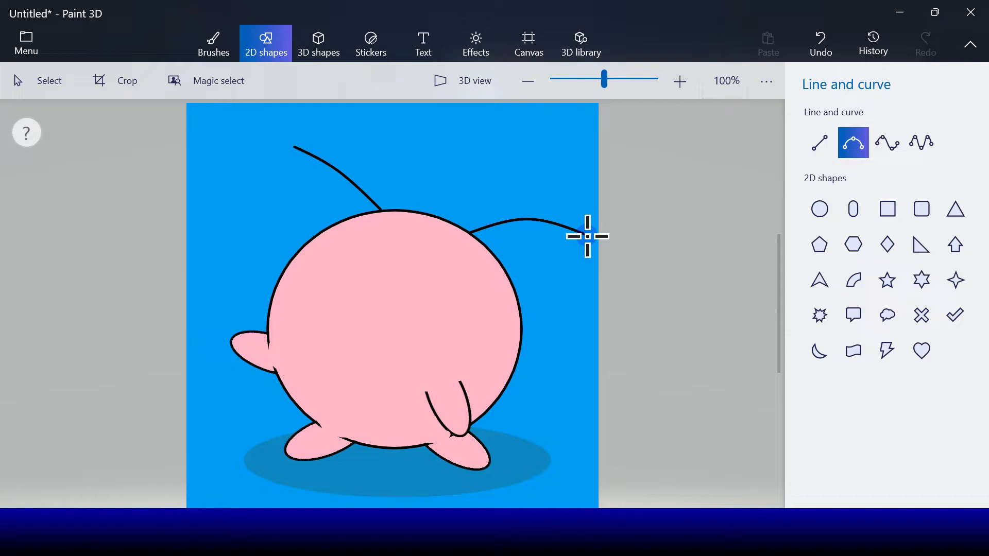
pyautogui.moveTo(591, 248); pyautogui.dragTo(590, 245)
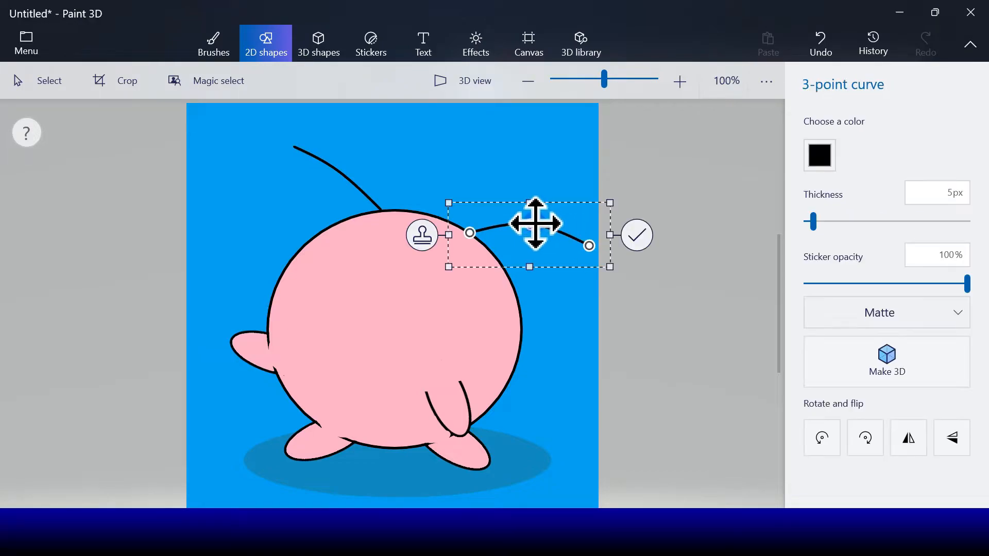
pyautogui.click(639, 235)
# Close both outer ears with 3-point curves bowing outward from each ear tip back to the side of the body
pyautogui.click(861, 138)
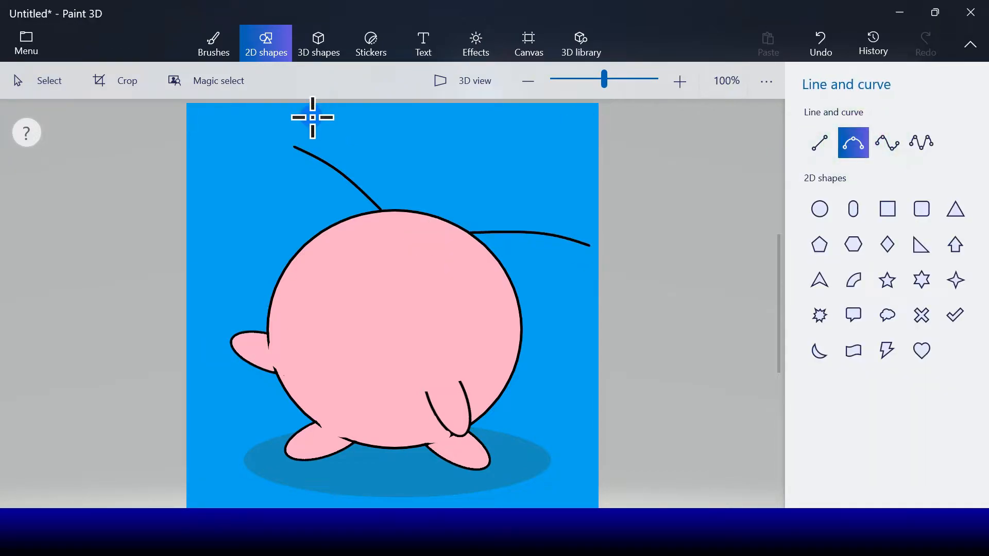
pyautogui.moveTo(293, 146); pyautogui.dragTo(281, 267)
pyautogui.moveTo(296, 214); pyautogui.dragTo(274, 210)
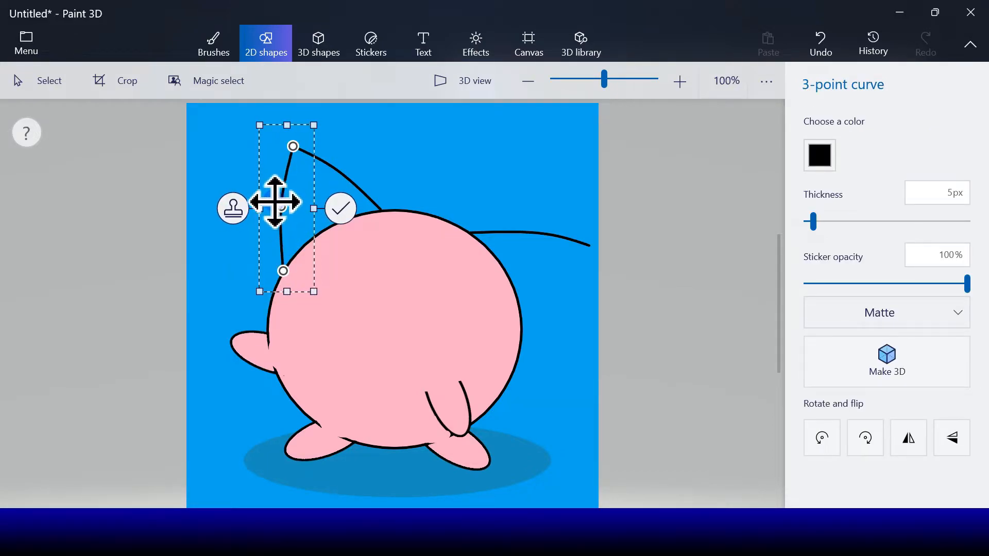
pyautogui.click(340, 208)
pyautogui.click(853, 142)
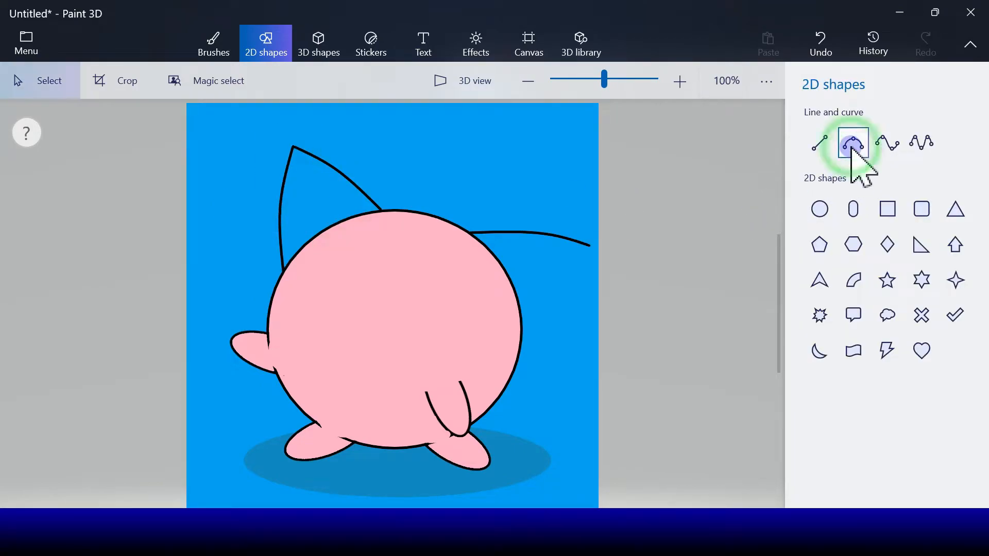
pyautogui.click(591, 247)
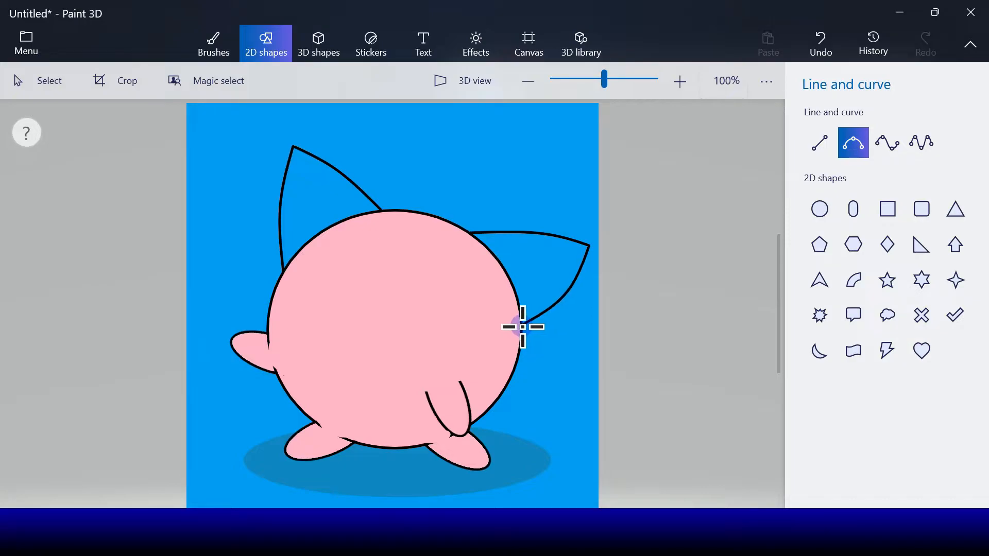
pyautogui.click(523, 327)
pyautogui.click(636, 286)
# Draw the left ear's inner outline with two 3-point curves that meet below the ear tip and end on the body outline
pyautogui.click(853, 142)
pyautogui.moveTo(296, 169); pyautogui.dragTo(339, 209)
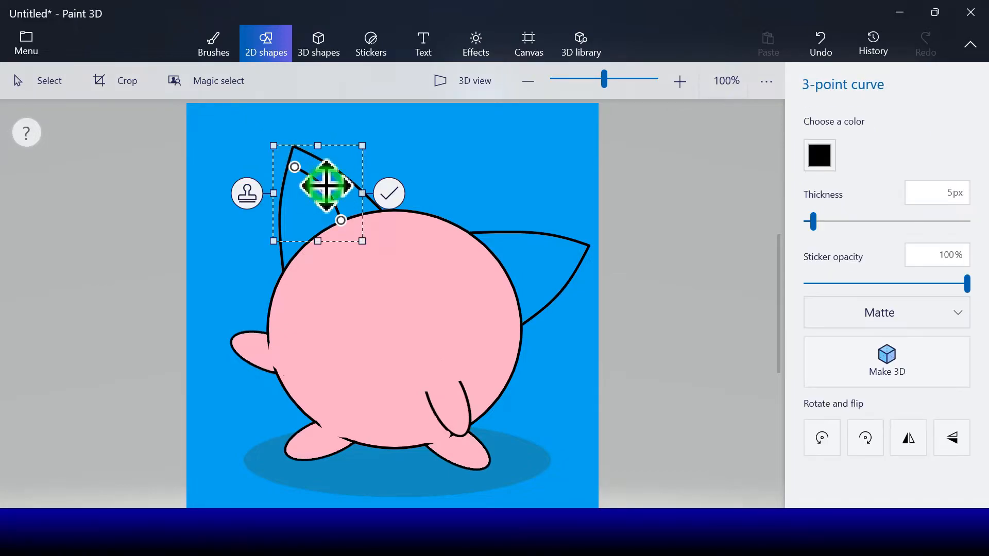
pyautogui.click(398, 189)
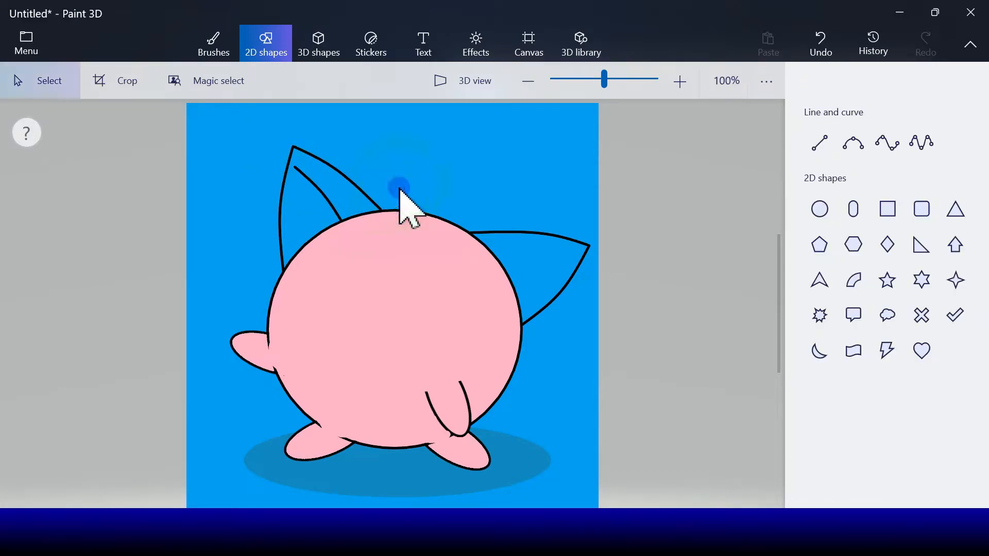
pyautogui.click(853, 142)
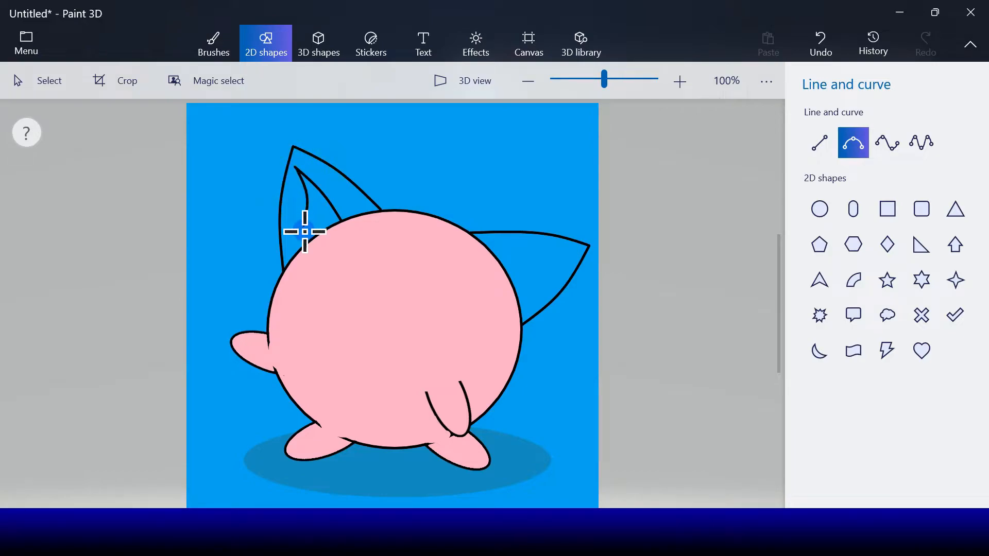
pyautogui.moveTo(314, 248); pyautogui.dragTo(294, 248)
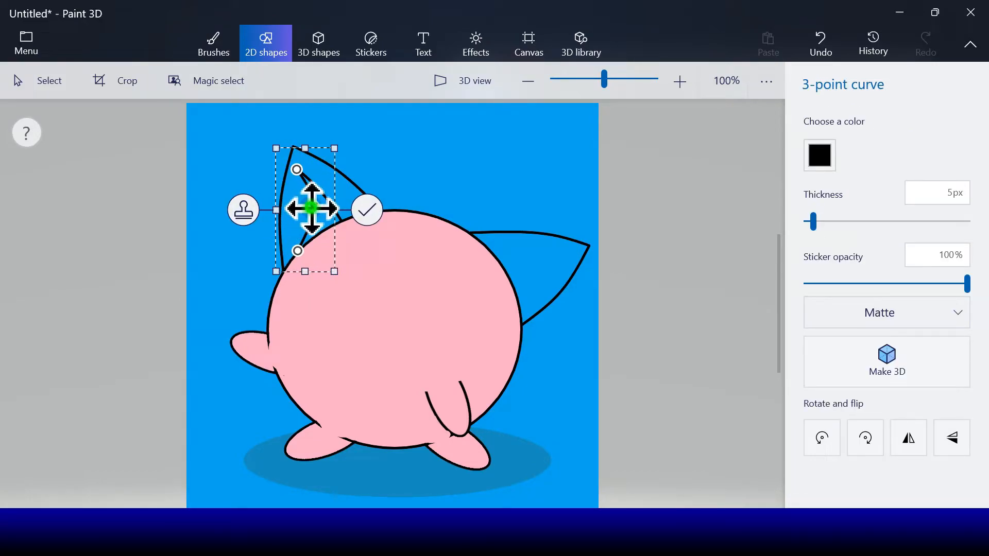
pyautogui.moveTo(309, 210); pyautogui.dragTo(284, 207)
pyautogui.click(434, 202)
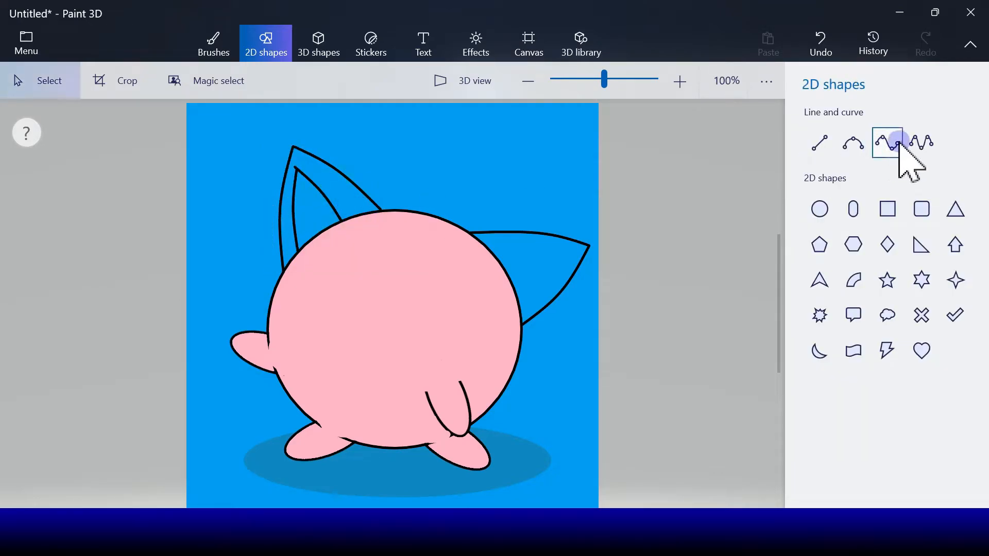
# Draw the right ear's inner outline with two 3-point curves that meet near the ear tip and end on the body outline
pyautogui.click(853, 142)
pyautogui.moveTo(575, 255)
pyautogui.mouseDown()
pyautogui.moveTo(494, 253)
pyautogui.moveTo(521, 243)
pyautogui.moveTo(495, 254)
pyautogui.moveTo(532, 252)
pyautogui.mouseUp()
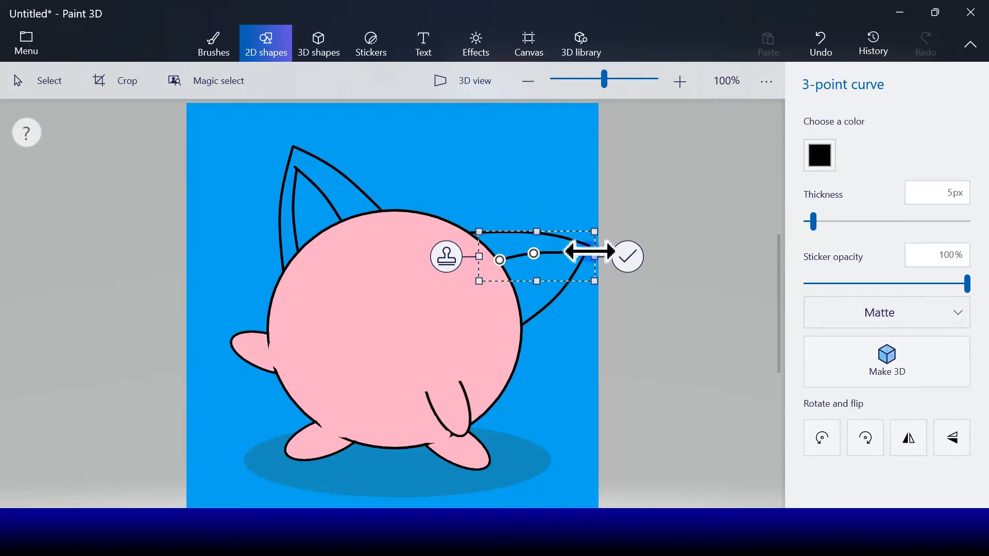
pyautogui.click(630, 255)
pyautogui.click(851, 144)
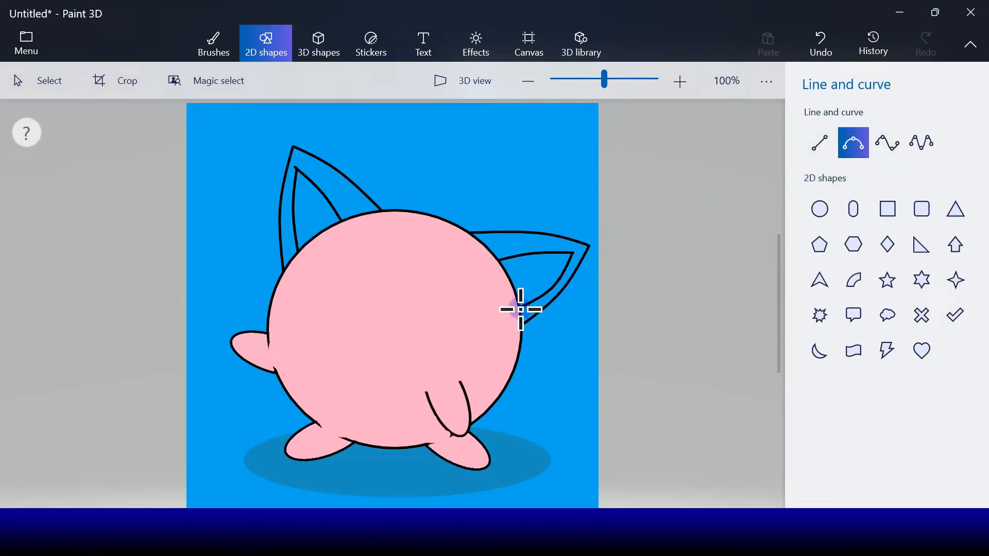
pyautogui.moveTo(522, 310); pyautogui.dragTo(573, 252)
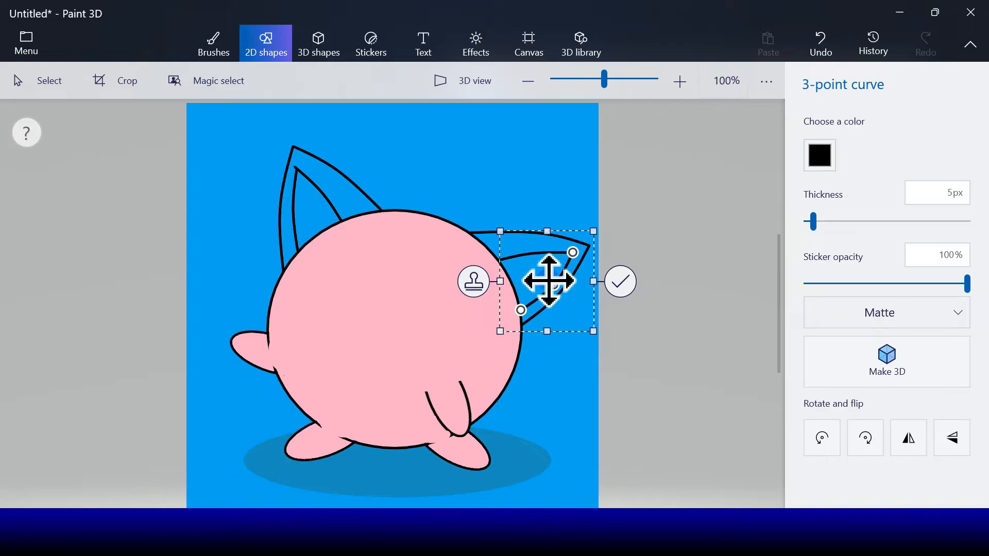
pyautogui.click(621, 282)
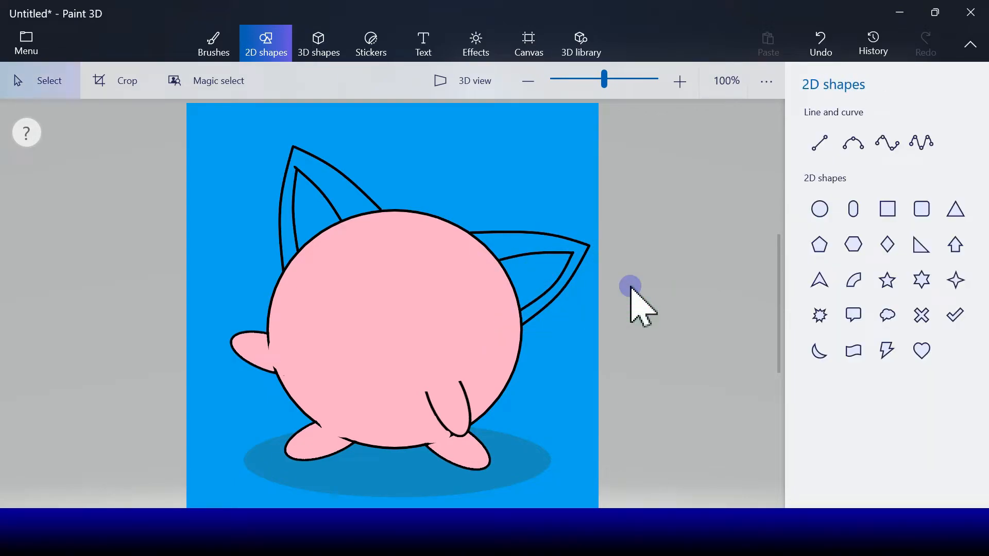
# Fill the outer rims of both ears with light pink
pyautogui.click(213, 46)
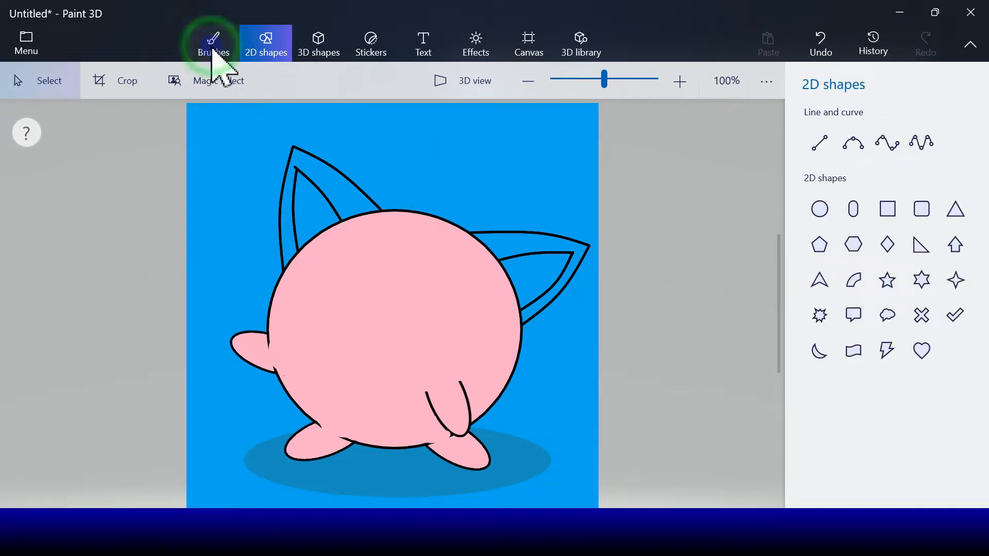
pyautogui.click(271, 48)
pyautogui.click(215, 46)
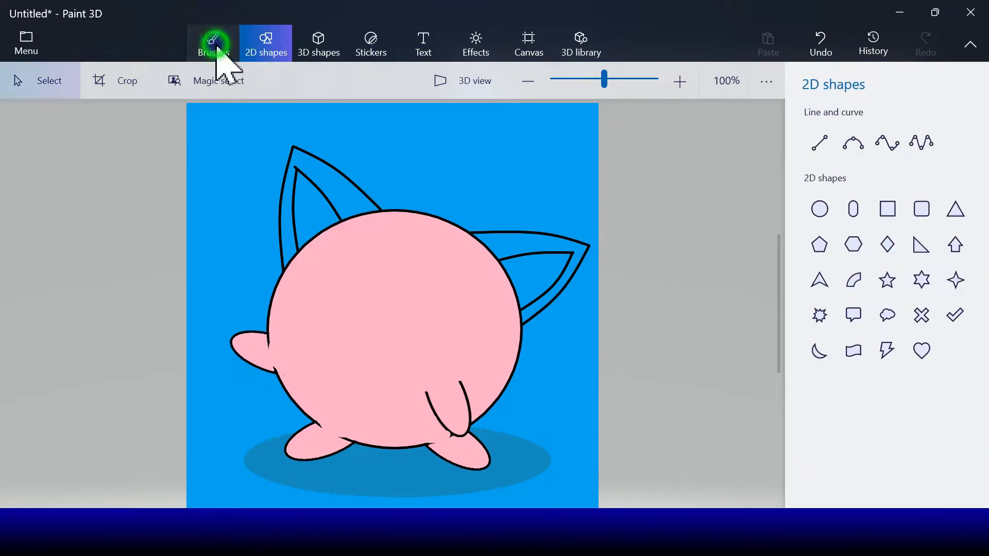
pyautogui.click(346, 199)
pyautogui.click(524, 243)
# Fill the inner areas of both ears with dark gray
pyautogui.click(902, 397)
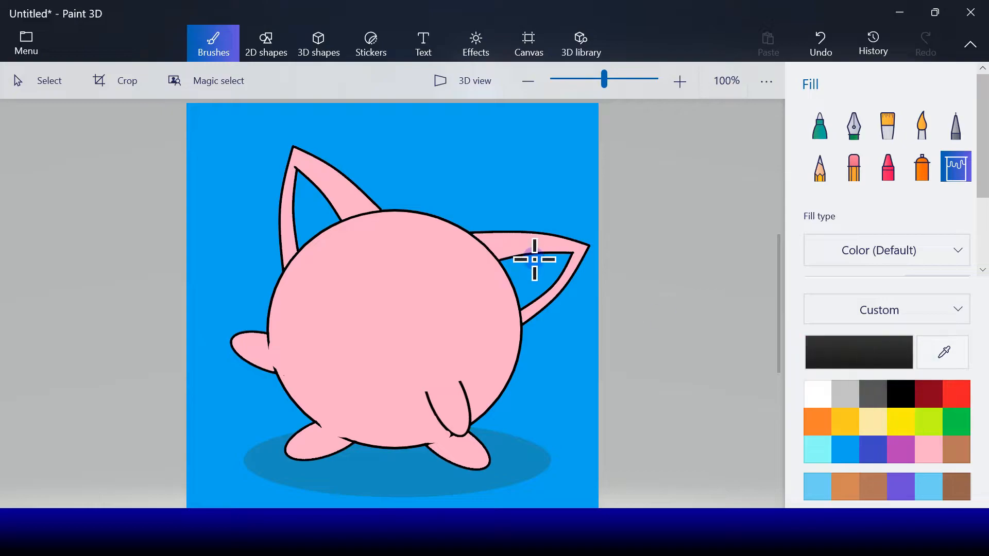
pyautogui.click(875, 392)
pyautogui.click(524, 272)
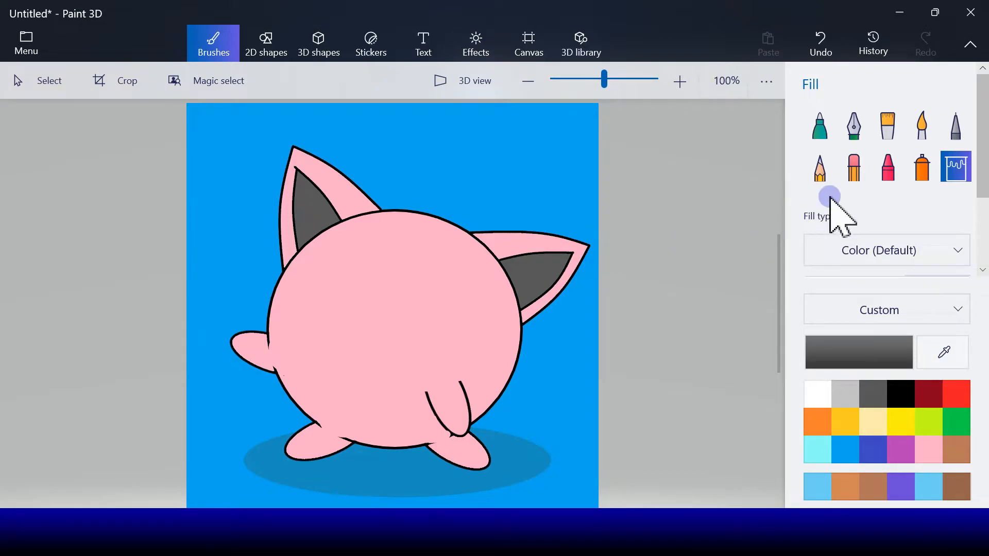
# Paint over the body outline where it crosses the right and left ears with a 15 px light pink marker, undoing stray strokes
pyautogui.click(818, 128)
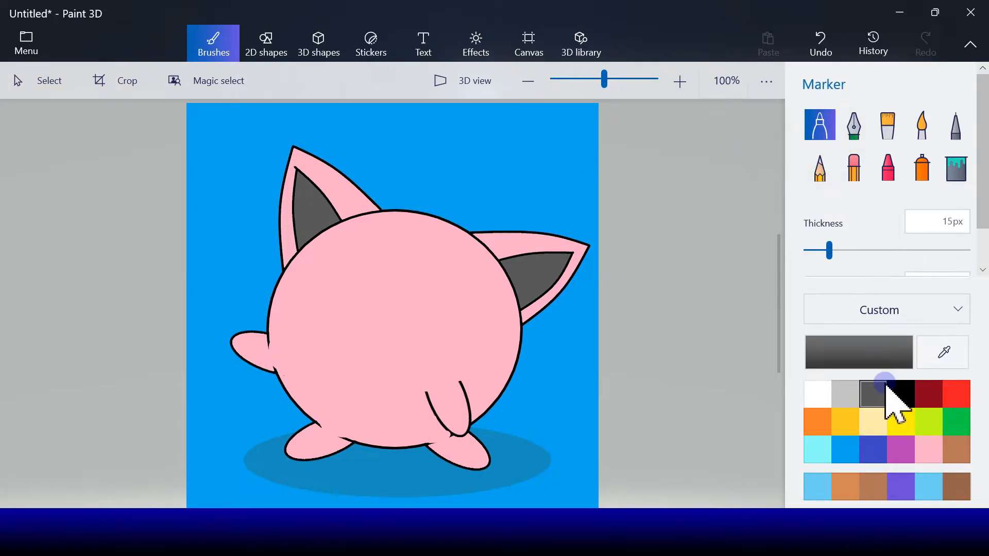
pyautogui.click(931, 452)
pyautogui.moveTo(476, 239); pyautogui.dragTo(489, 249)
pyautogui.click(821, 43)
pyautogui.moveTo(478, 241); pyautogui.dragTo(489, 251)
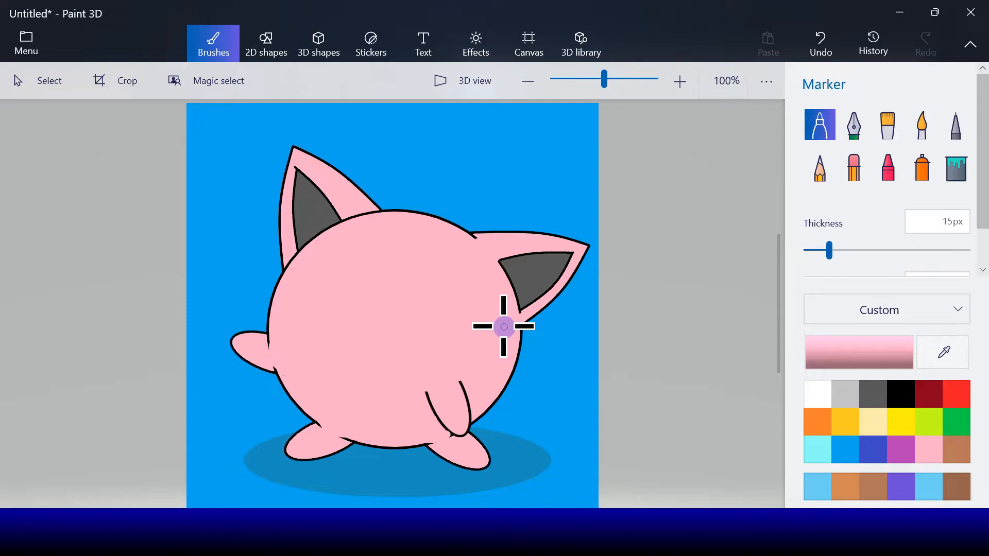
pyautogui.hotkey('ctrl', 'z')
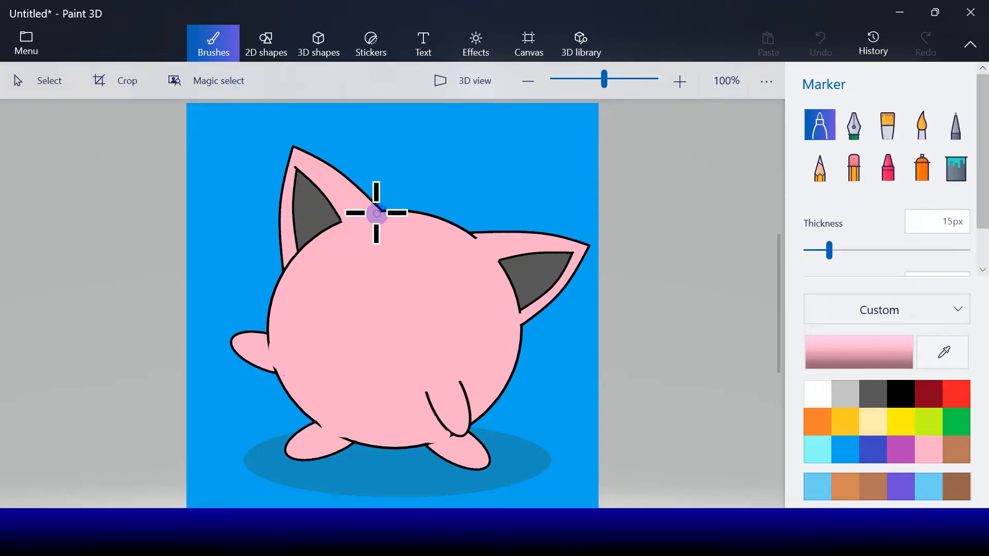
pyautogui.click(376, 213)
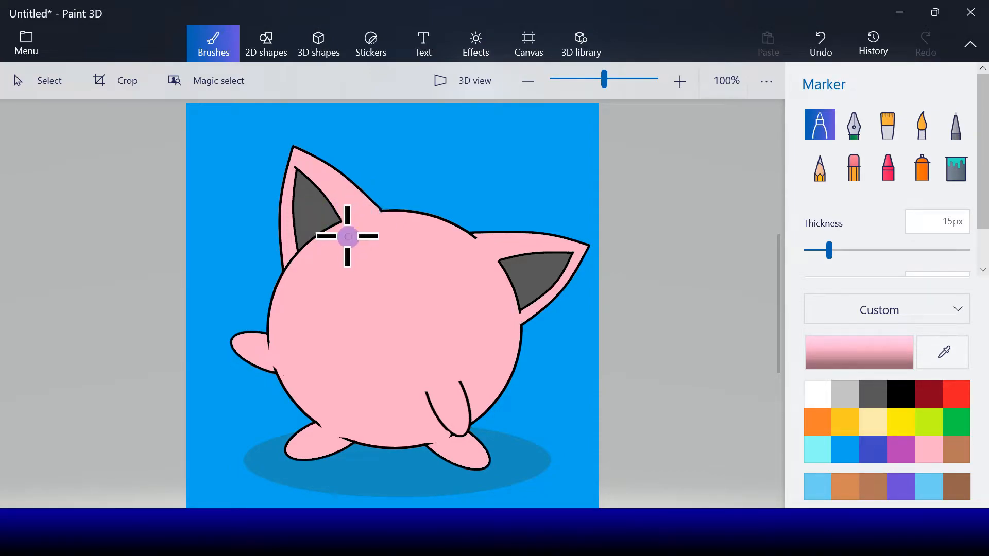
pyautogui.click(291, 261)
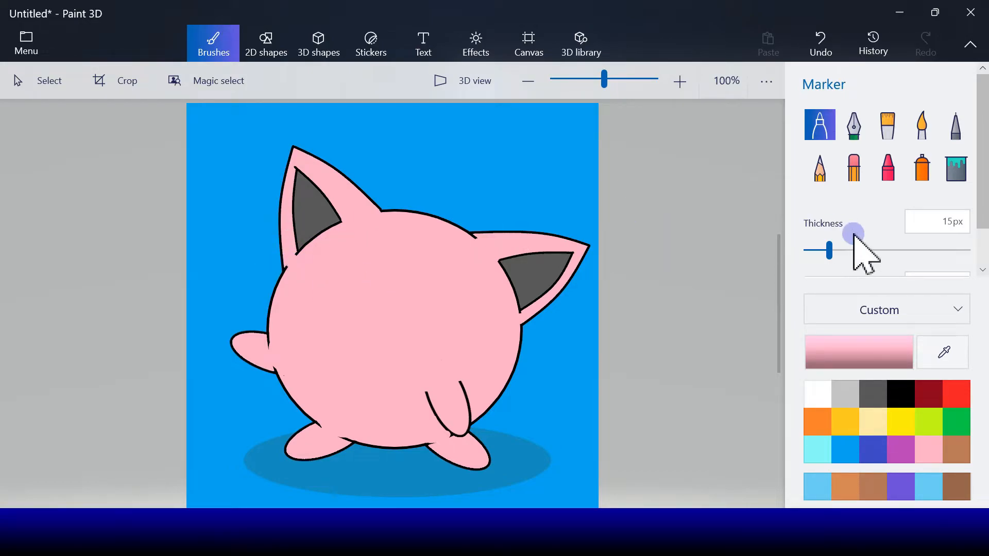
# Draw a light pink circle with a 5 px black outline, tilt it and stamp it as the left eye, and stamp a slightly larger copy as the right eye
pyautogui.click(269, 52)
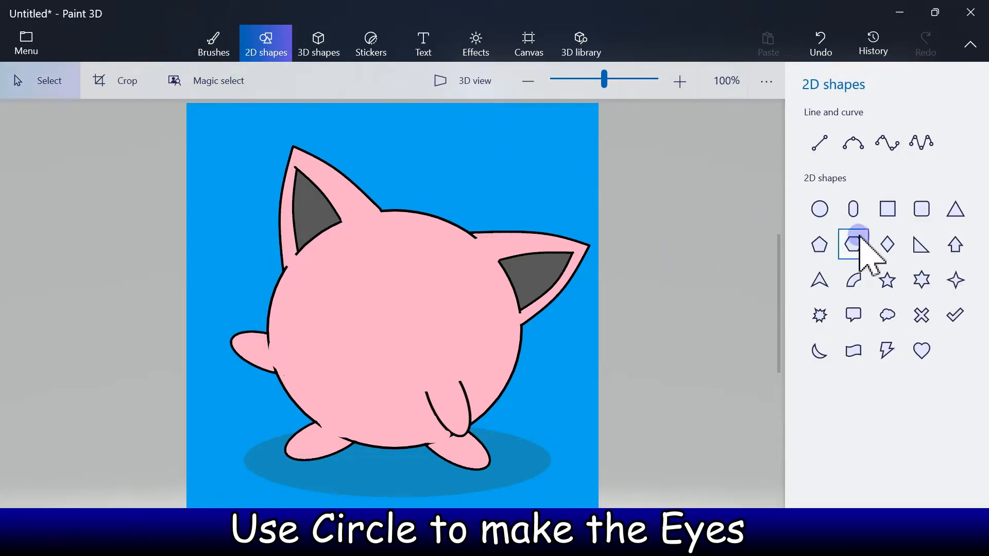
pyautogui.click(820, 209)
pyautogui.moveTo(308, 260); pyautogui.dragTo(379, 332)
pyautogui.moveTo(342, 305); pyautogui.dragTo(364, 341)
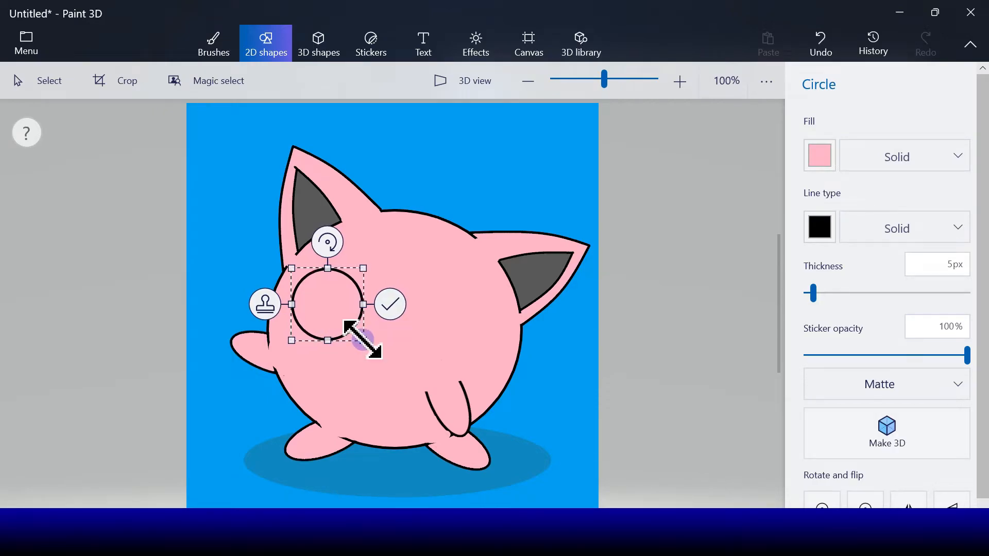
pyautogui.moveTo(328, 242); pyautogui.dragTo(350, 252)
pyautogui.click(268, 286)
pyautogui.moveTo(326, 309); pyautogui.dragTo(423, 329)
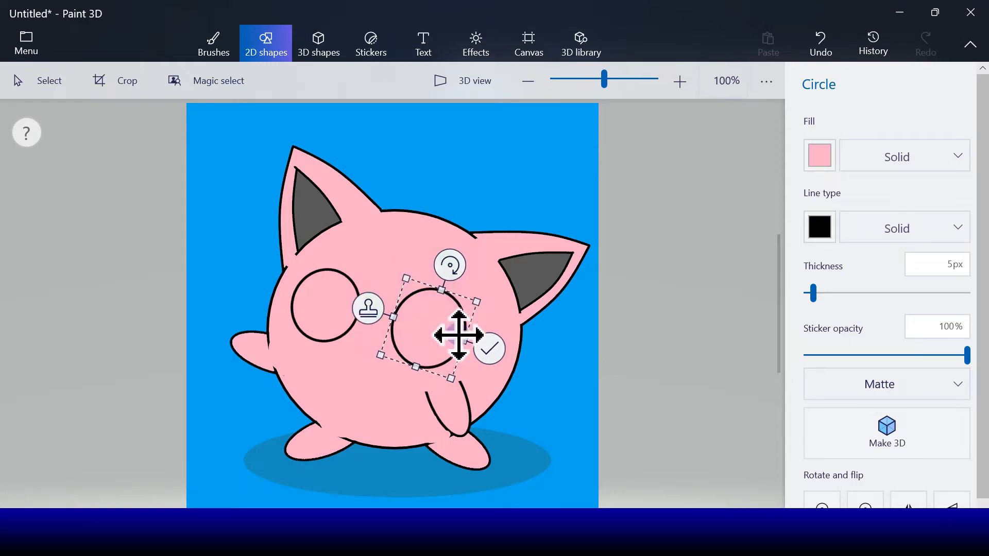
# Recolor the circle blue, shrink it inside the right eye and stamp it as the iris in both eyes
pyautogui.moveTo(392, 330); pyautogui.dragTo(399, 338)
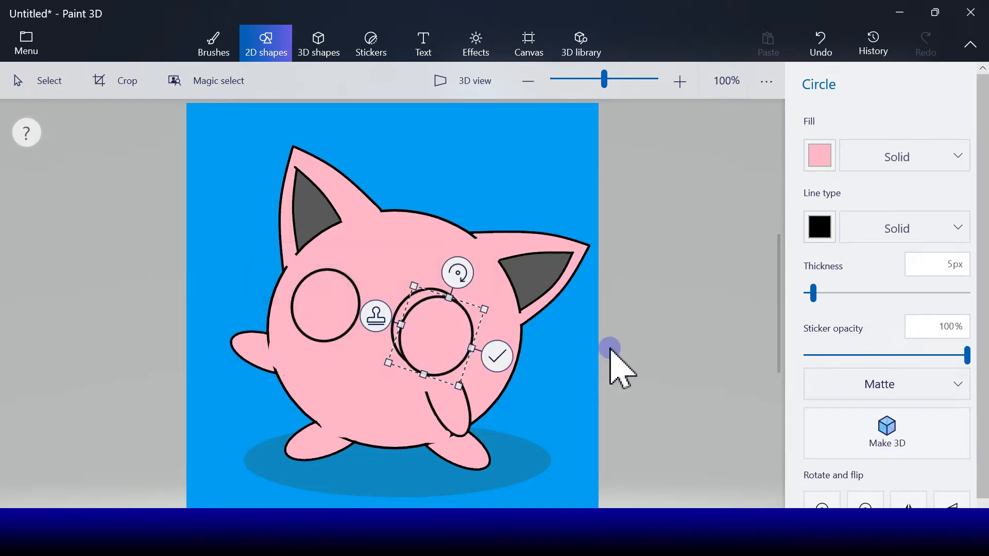
pyautogui.click(819, 155)
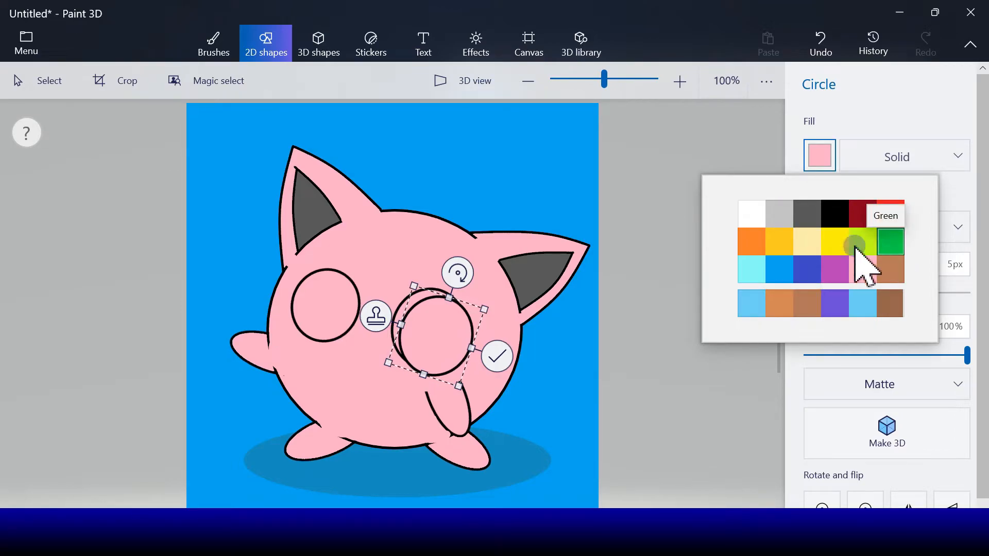
pyautogui.click(783, 271)
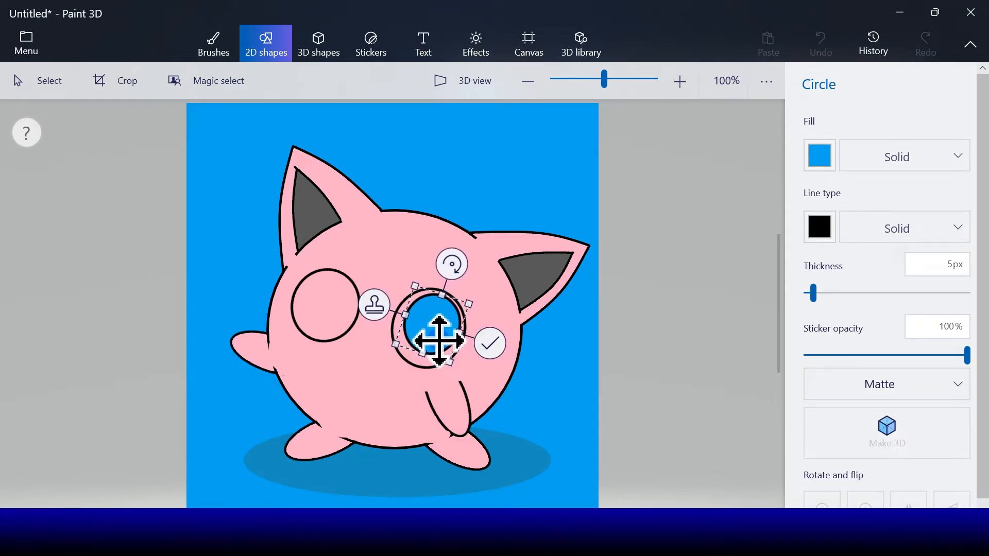
pyautogui.moveTo(448, 336); pyautogui.dragTo(335, 306)
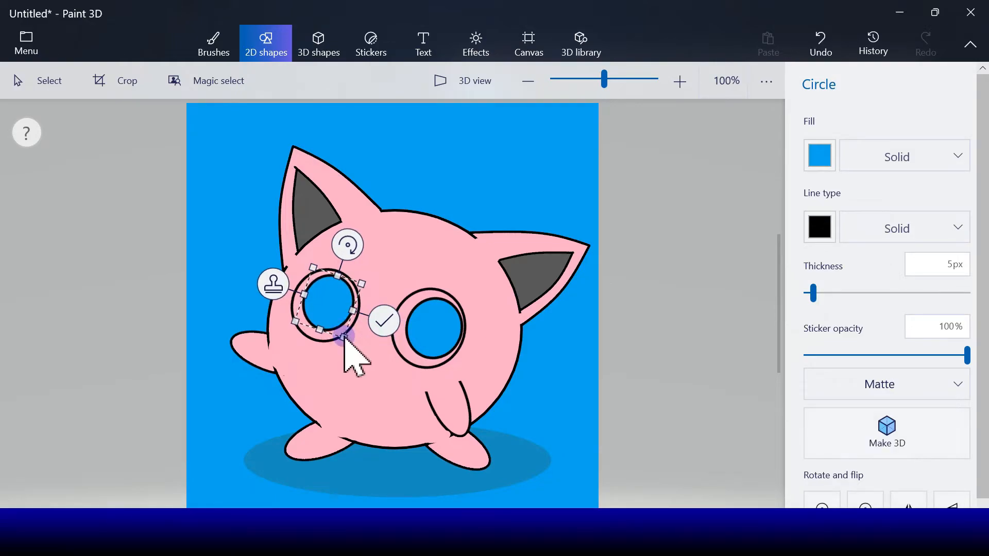
pyautogui.moveTo(334, 312); pyautogui.dragTo(332, 316)
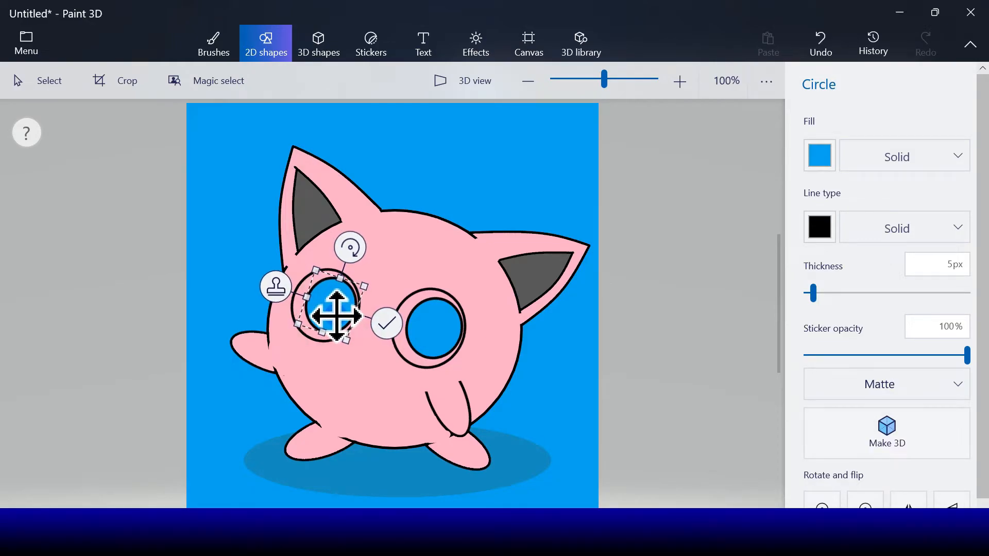
pyautogui.click(279, 286)
# Shrink the circle, make its fill and outline white, and stamp it as a highlight in the upper part of both irises
pyautogui.moveTo(352, 351); pyautogui.dragTo(341, 298)
pyautogui.click(816, 226)
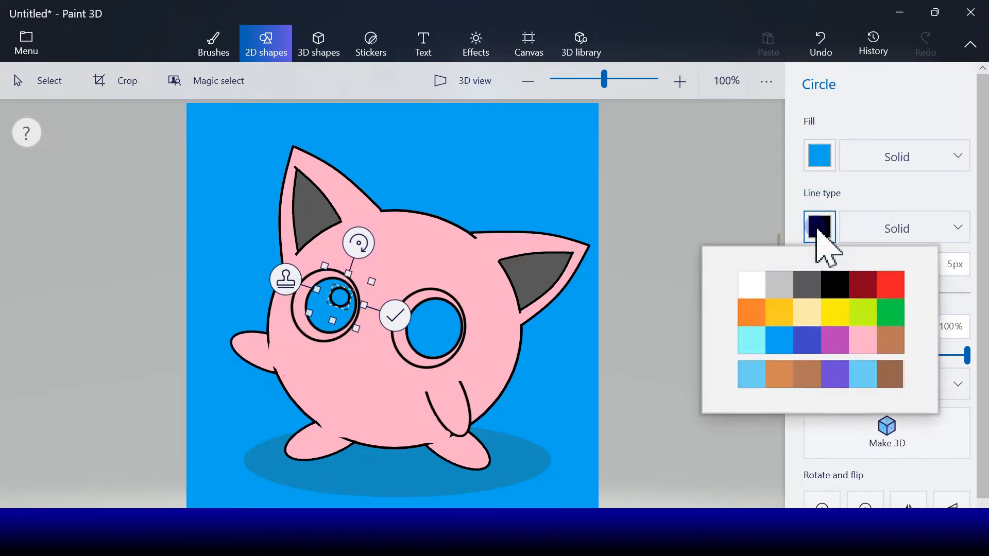
pyautogui.click(745, 287)
pyautogui.click(819, 155)
pyautogui.click(751, 215)
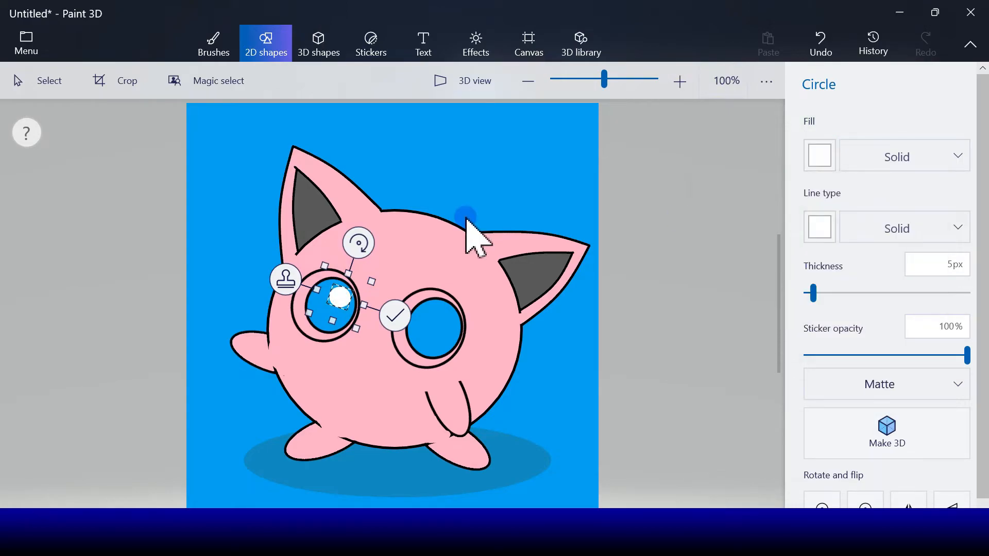
pyautogui.click(287, 282)
pyautogui.moveTo(349, 311); pyautogui.dragTo(448, 326)
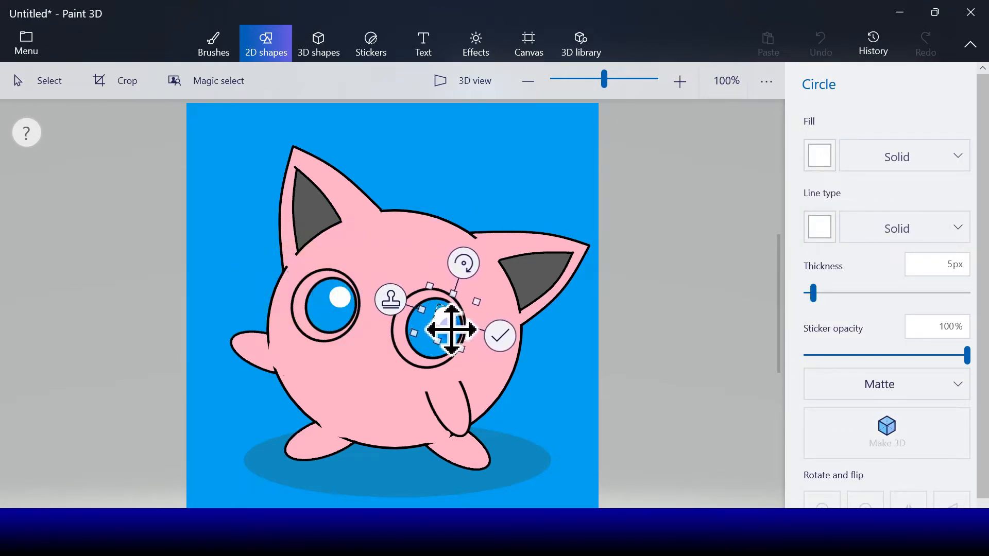
pyautogui.click(387, 303)
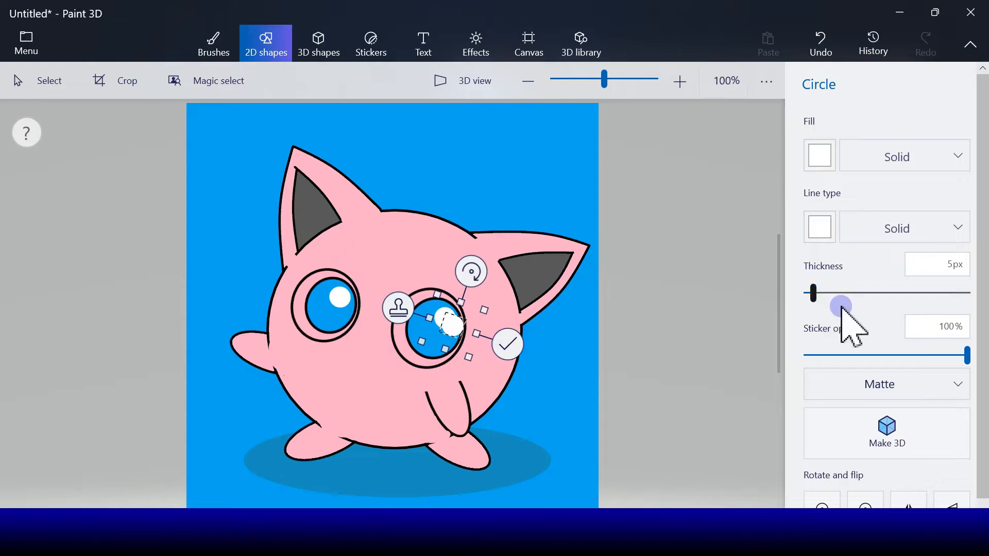
# Stamp a wide and a small translucent white reflection in the lower part of both irises, lowering the sticker opacity to 29%
pyautogui.moveTo(453, 327); pyautogui.dragTo(433, 350)
pyautogui.moveTo(851, 354); pyautogui.dragTo(884, 354)
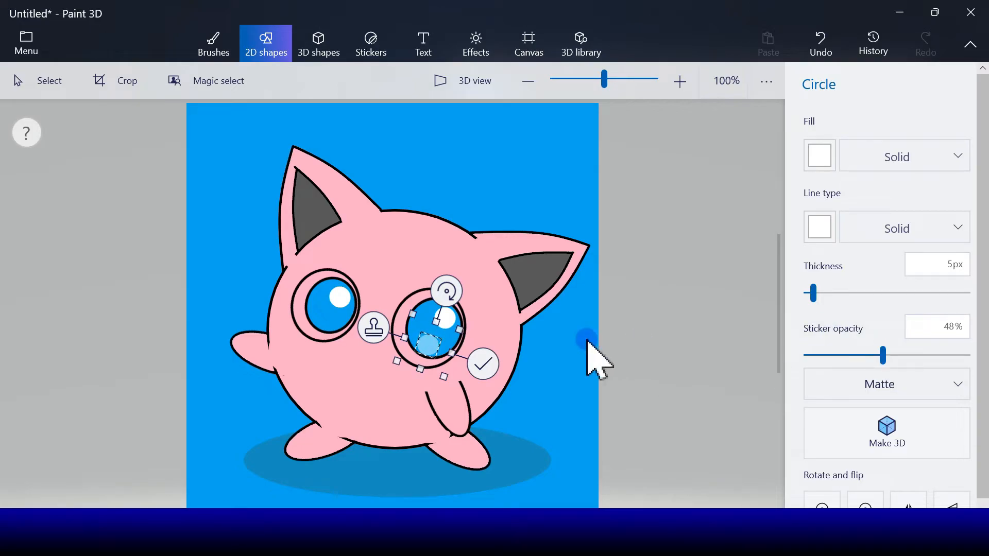
pyautogui.moveTo(455, 353); pyautogui.dragTo(431, 341)
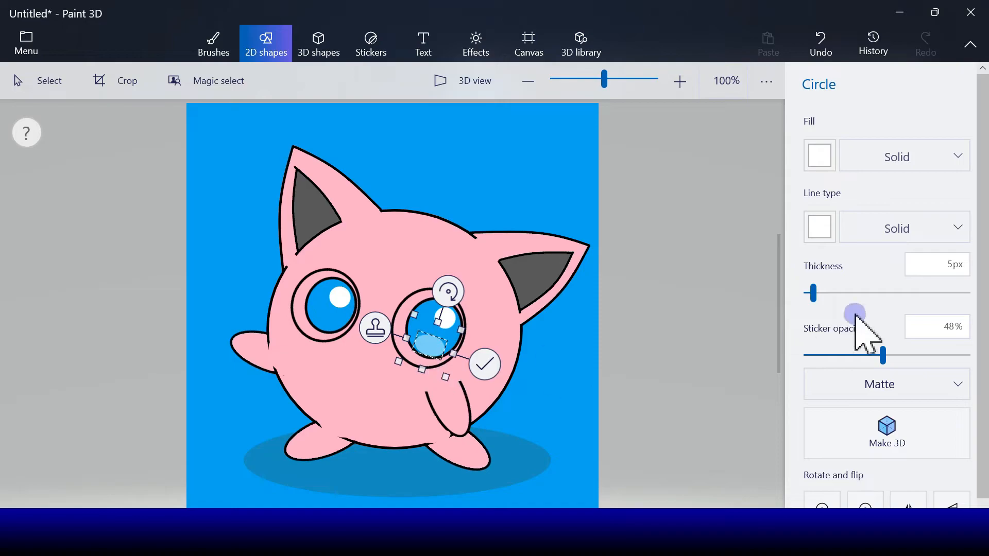
pyautogui.moveTo(882, 354); pyautogui.dragTo(852, 356)
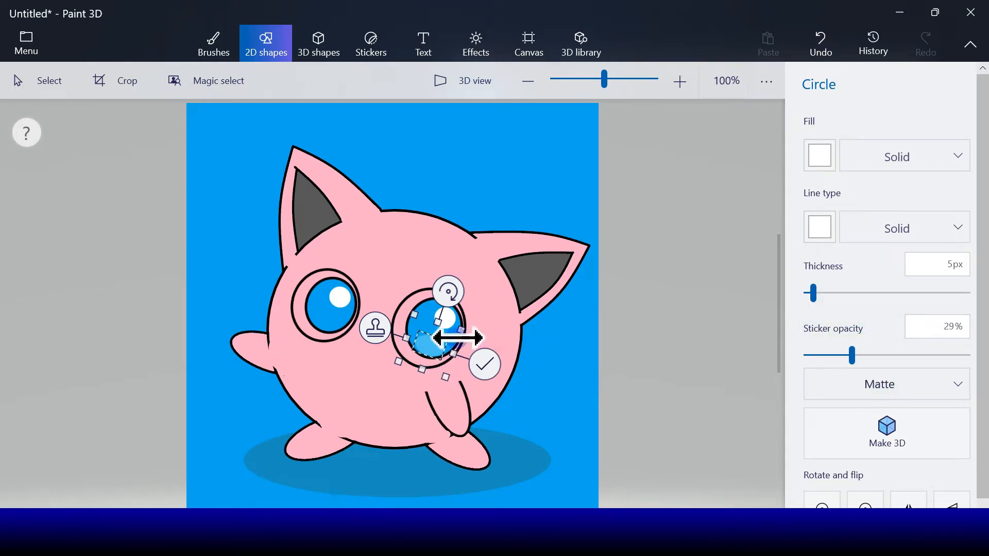
pyautogui.moveTo(433, 347); pyautogui.dragTo(332, 322)
pyautogui.click(278, 308)
pyautogui.moveTo(357, 360); pyautogui.dragTo(426, 354)
pyautogui.click(279, 304)
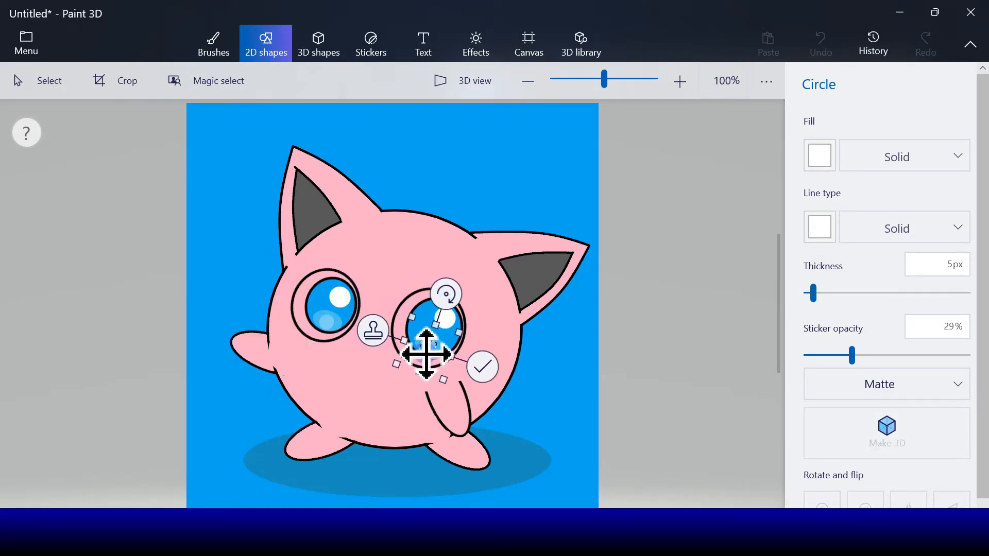
pyautogui.click(481, 367)
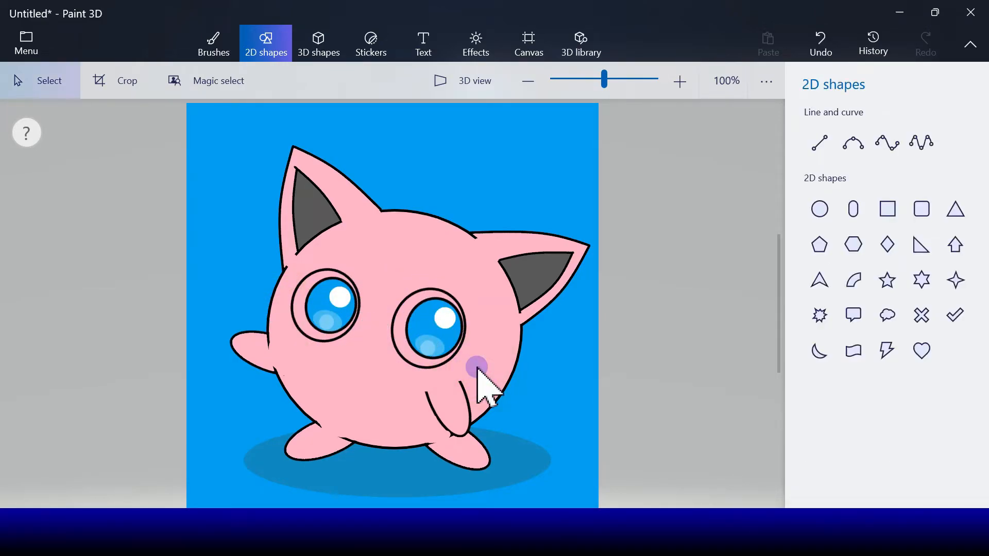
# Fill the area around the irises of both eyes with white
pyautogui.click(211, 46)
pyautogui.click(956, 167)
pyautogui.click(818, 394)
pyautogui.click(401, 311)
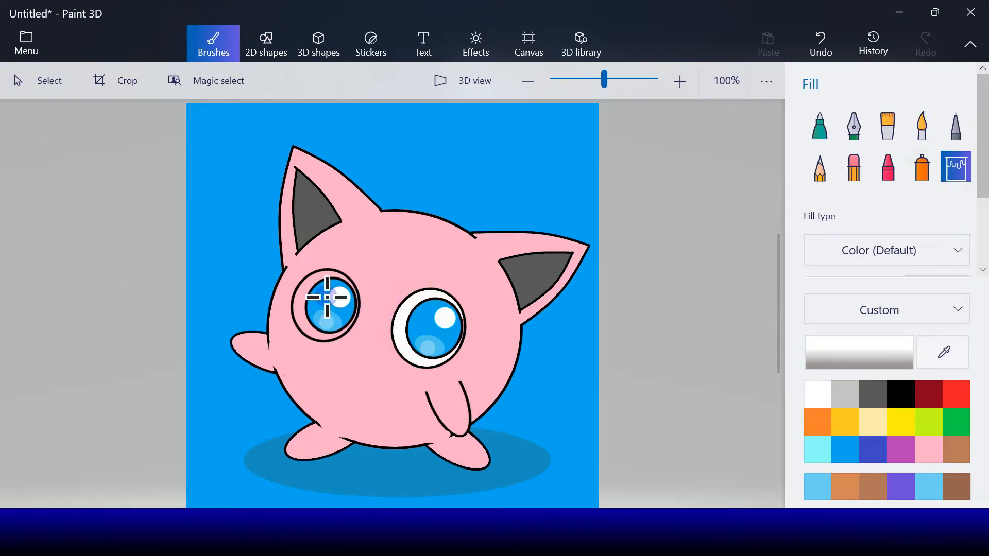
# Draw a small smiling mouth between and below the eyes with a black 5 px 4-point curve
pyautogui.click(271, 52)
pyautogui.click(887, 147)
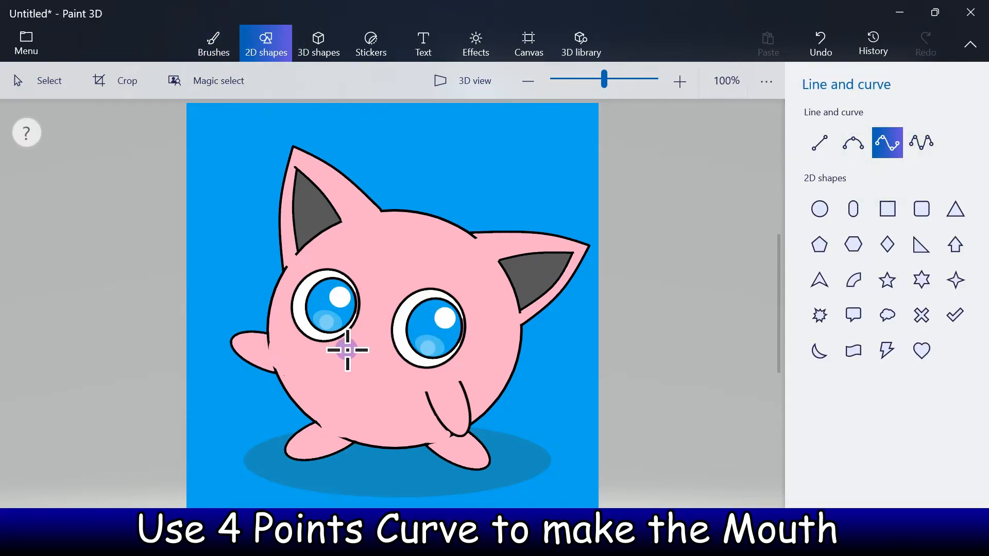
pyautogui.moveTo(350, 344); pyautogui.dragTo(385, 354)
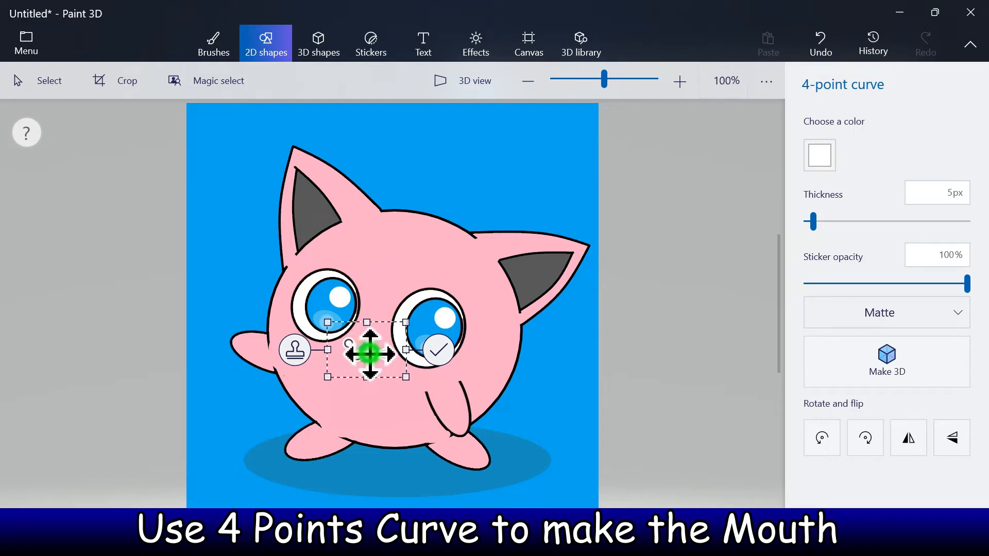
pyautogui.click(821, 157)
pyautogui.click(841, 213)
pyautogui.click(438, 352)
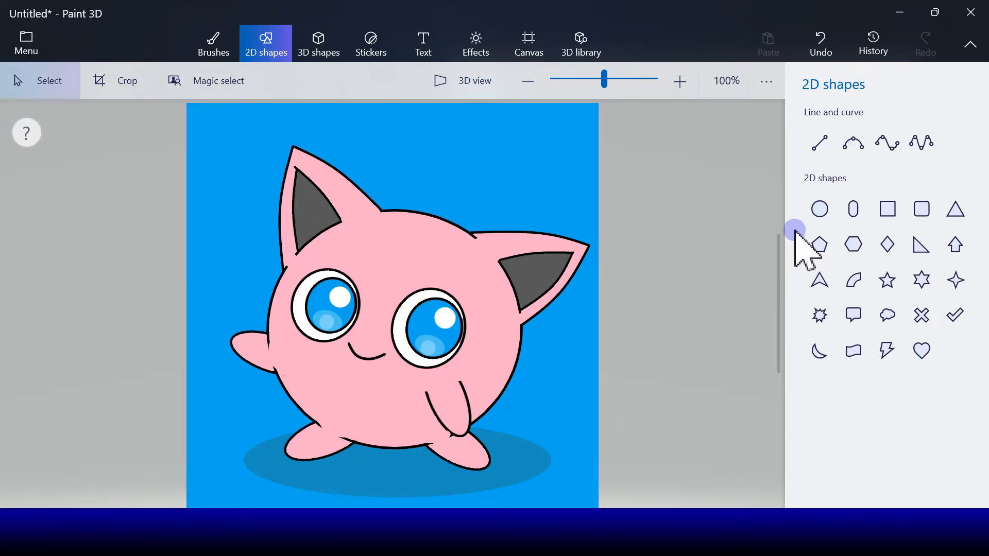
# Draw a light gray 5 px 3-point curve arching across the dark inner area of each ear
pyautogui.click(855, 149)
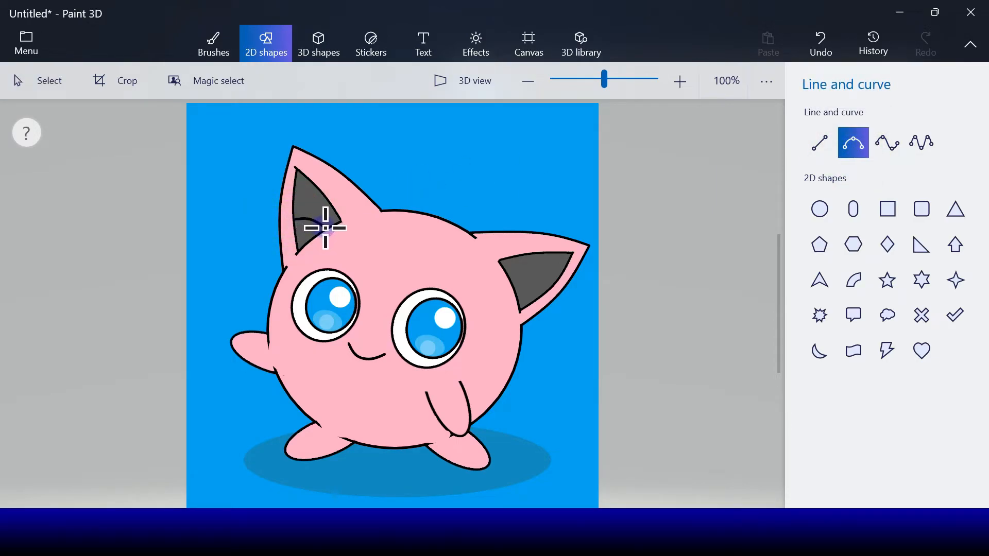
pyautogui.moveTo(326, 228); pyautogui.dragTo(294, 220)
pyautogui.click(820, 154)
pyautogui.click(784, 212)
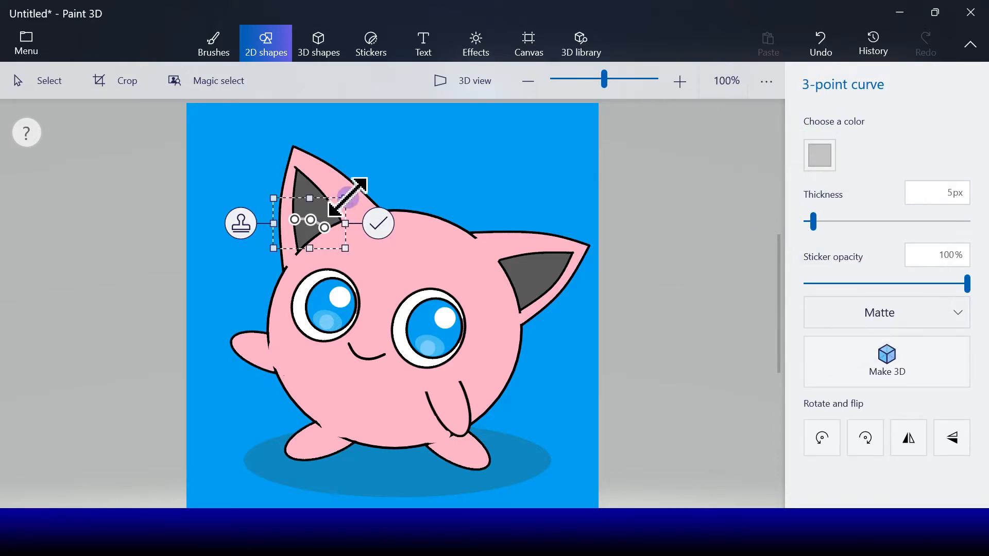
pyautogui.click(379, 223)
pyautogui.click(852, 145)
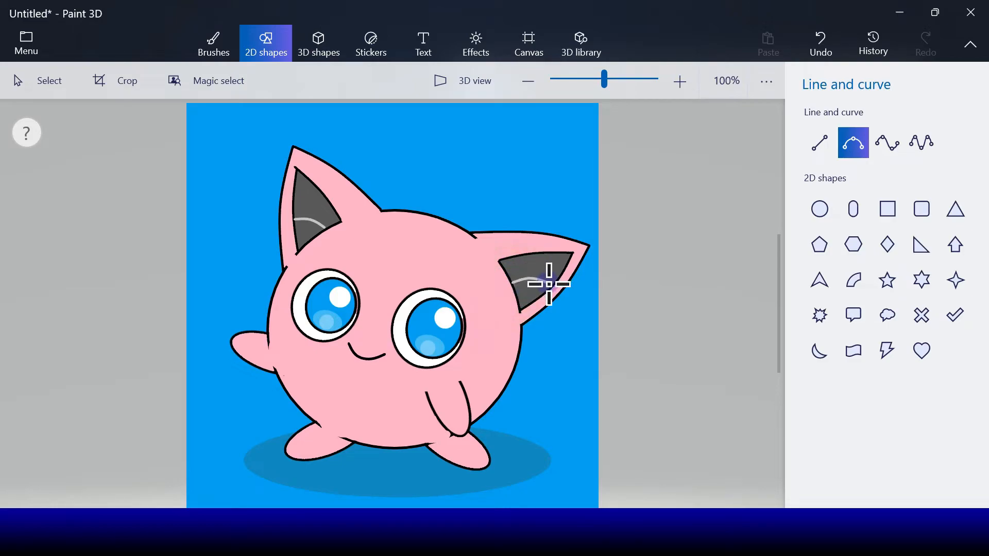
pyautogui.moveTo(551, 286); pyautogui.dragTo(513, 282)
pyautogui.click(608, 282)
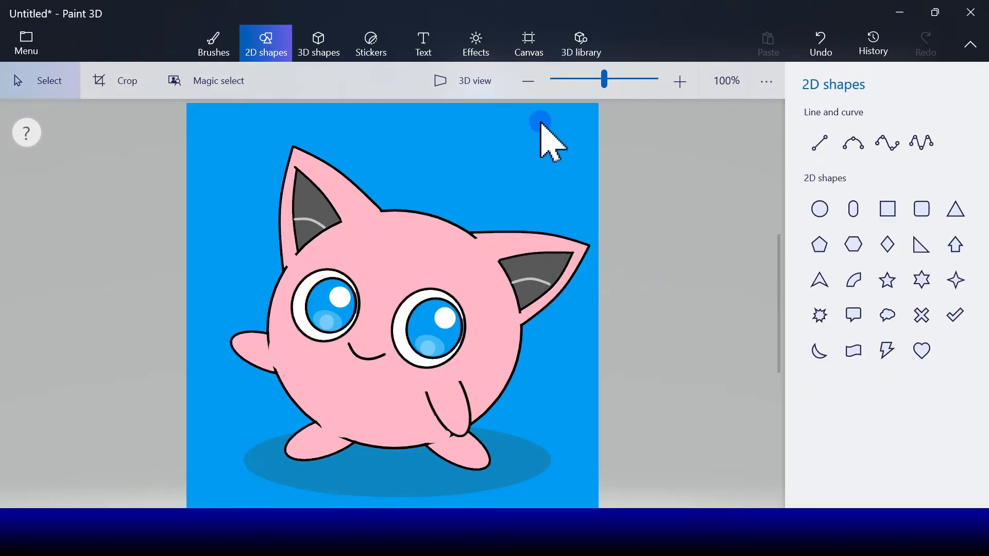
# Fill the inner area below the gray curve with light gray in the left ear and try the same in the right ear
pyautogui.click(220, 41)
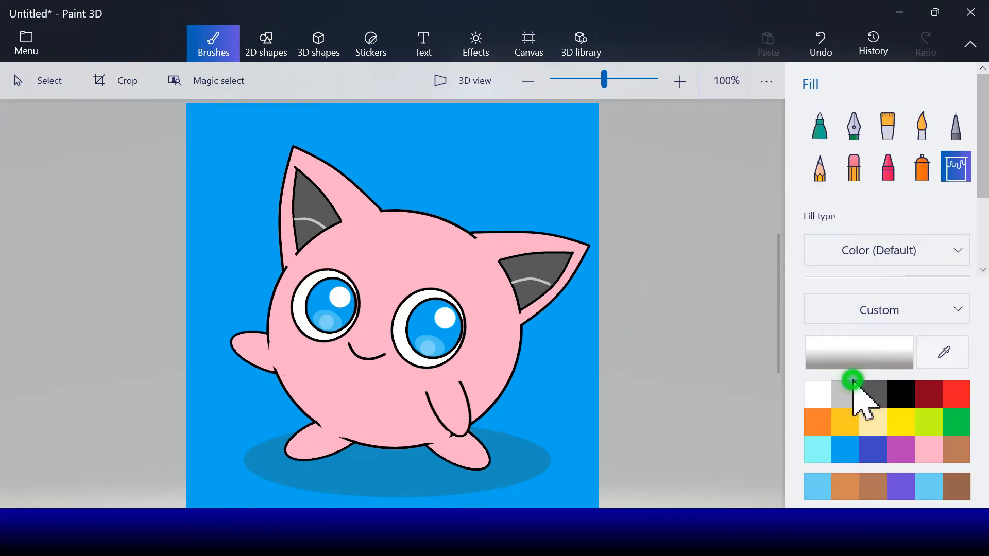
pyautogui.click(847, 399)
pyautogui.click(312, 232)
pyautogui.click(530, 287)
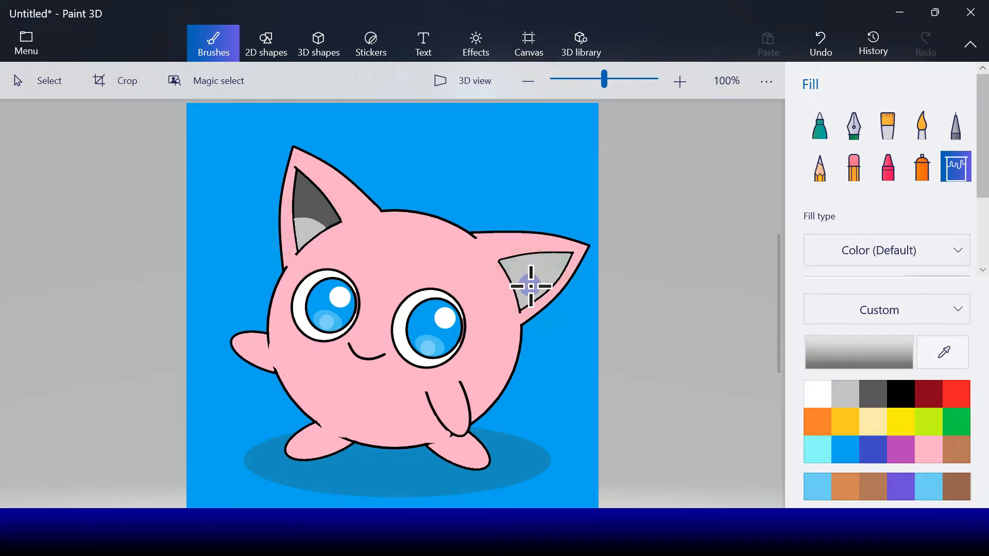
# Undo the right ear's fill, close the gap in its curve with a 5 px light gray marker and refill the area below it
pyautogui.click(820, 39)
pyautogui.click(820, 119)
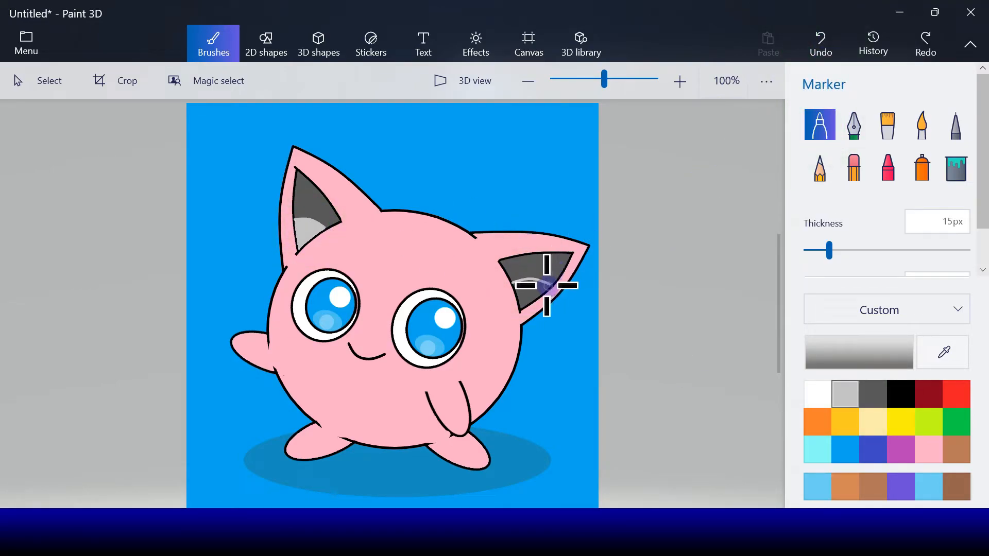
pyautogui.click(816, 255)
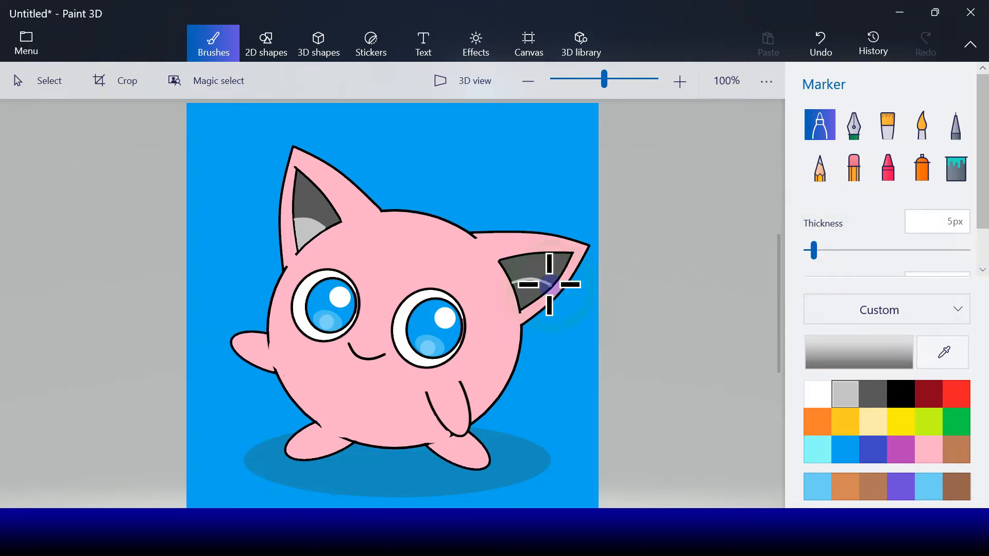
pyautogui.click(955, 168)
pyautogui.click(538, 291)
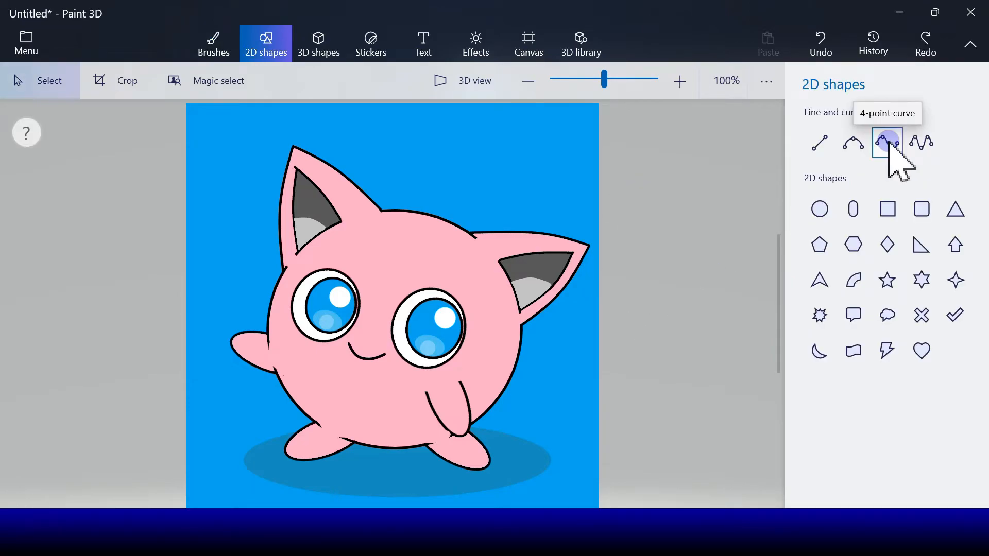
# Draw the outer hair outline with a black 5 px 5-point curve arching from the right ear over the head to the left eye
pyautogui.click(921, 144)
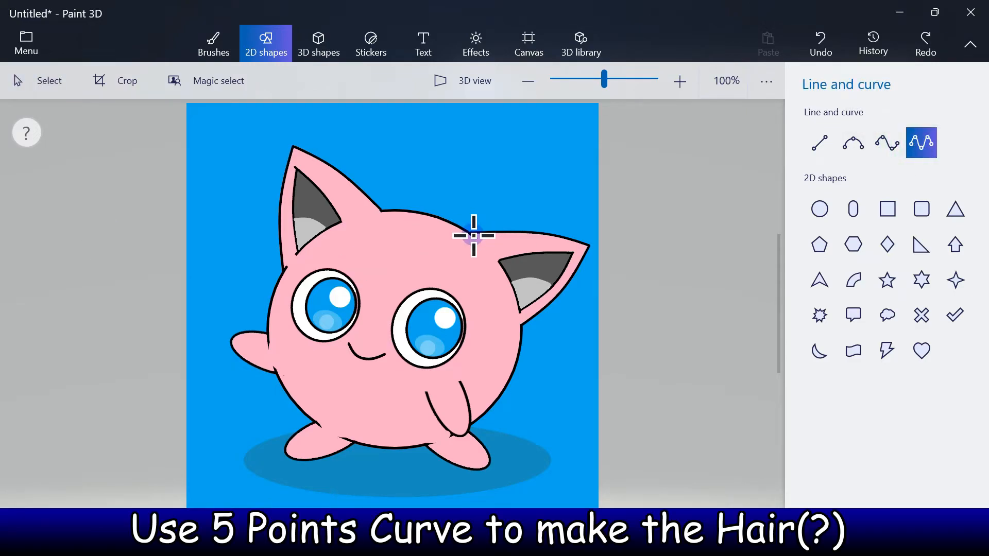
pyautogui.moveTo(467, 238); pyautogui.dragTo(399, 275)
pyautogui.click(826, 164)
pyautogui.click(831, 212)
pyautogui.moveTo(462, 249); pyautogui.dragTo(451, 207)
pyautogui.moveTo(430, 252); pyautogui.dragTo(420, 208)
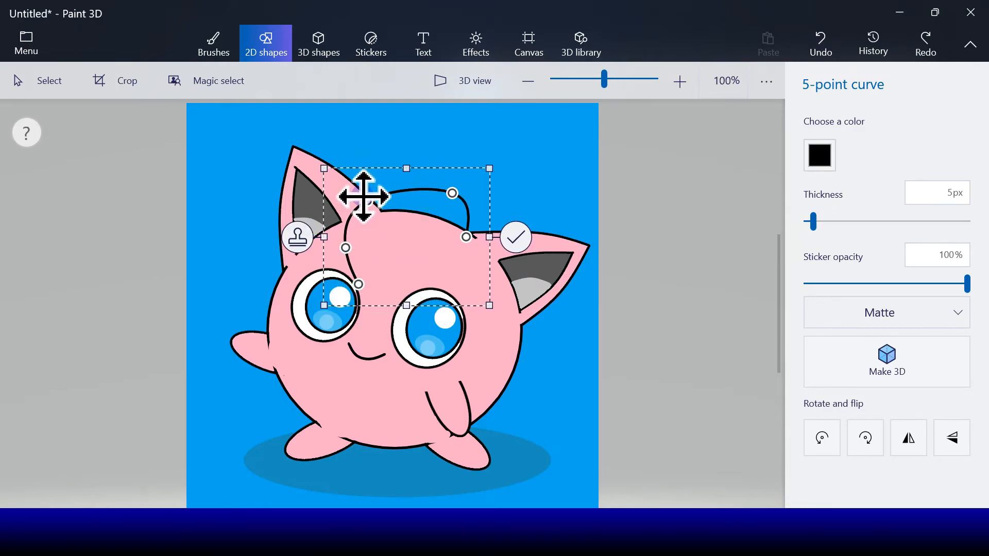
pyautogui.moveTo(447, 195); pyautogui.dragTo(435, 179)
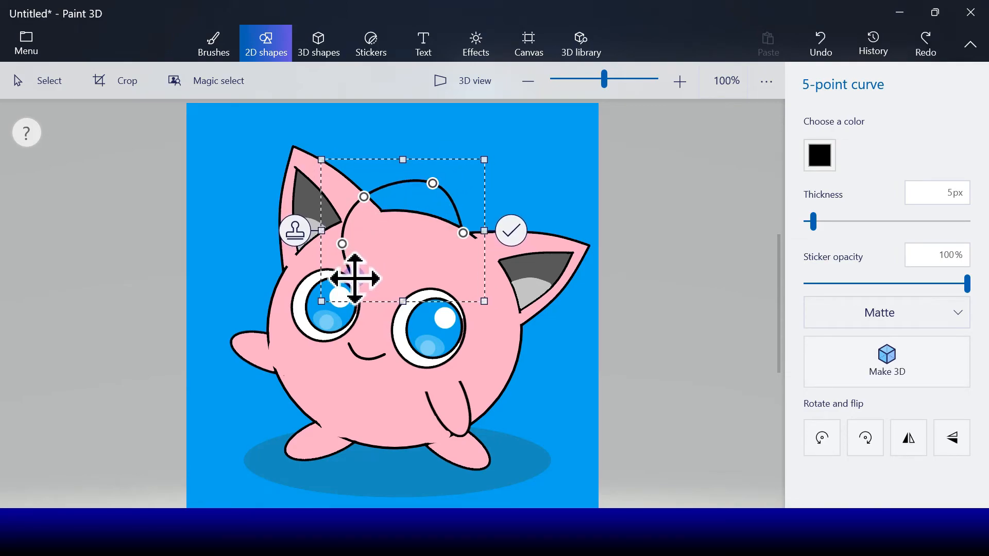
pyautogui.click(511, 227)
# Continue the hair outline with a black 5-point curve from the left eye, rounding below the forehead and curling up above the right eye
pyautogui.click(921, 142)
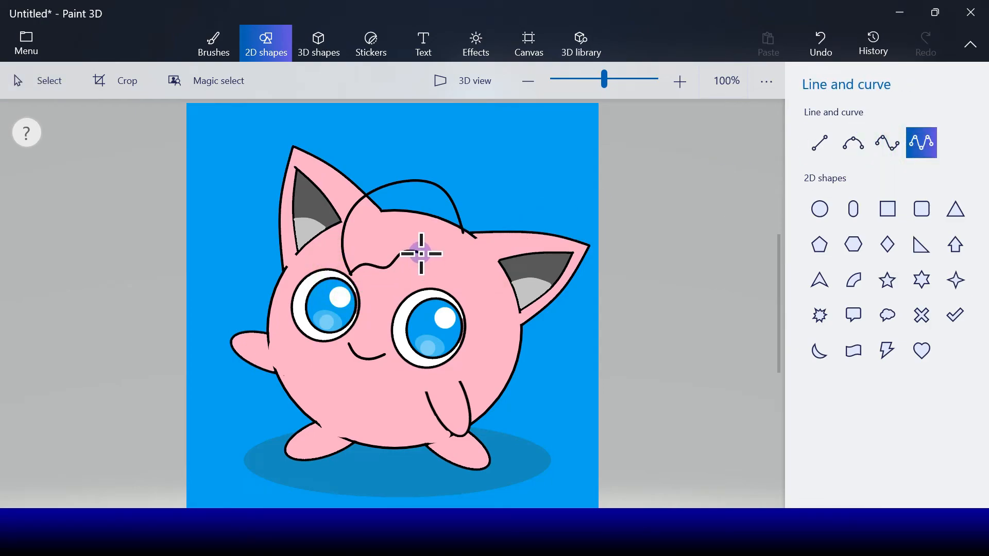
pyautogui.moveTo(421, 254); pyautogui.dragTo(350, 273)
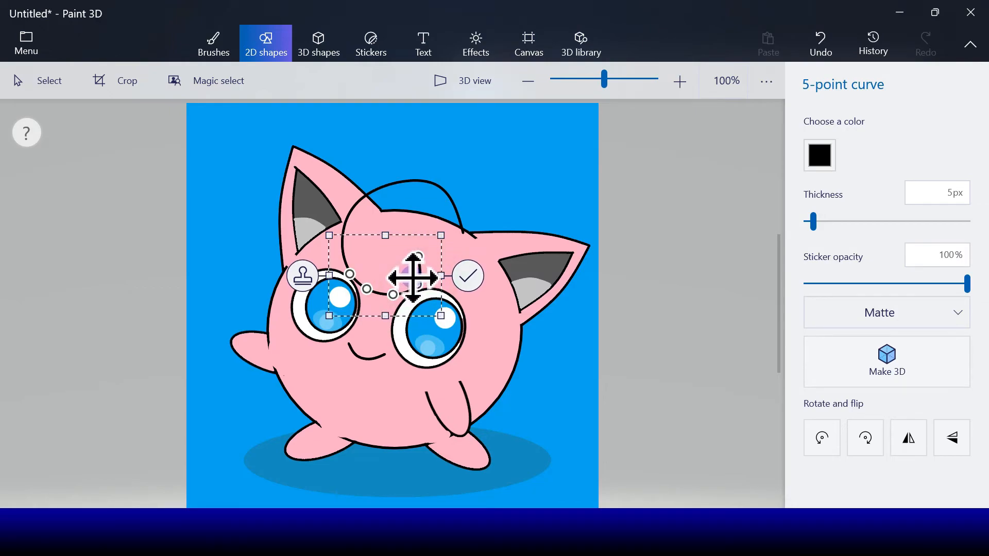
pyautogui.moveTo(419, 257); pyautogui.dragTo(418, 256)
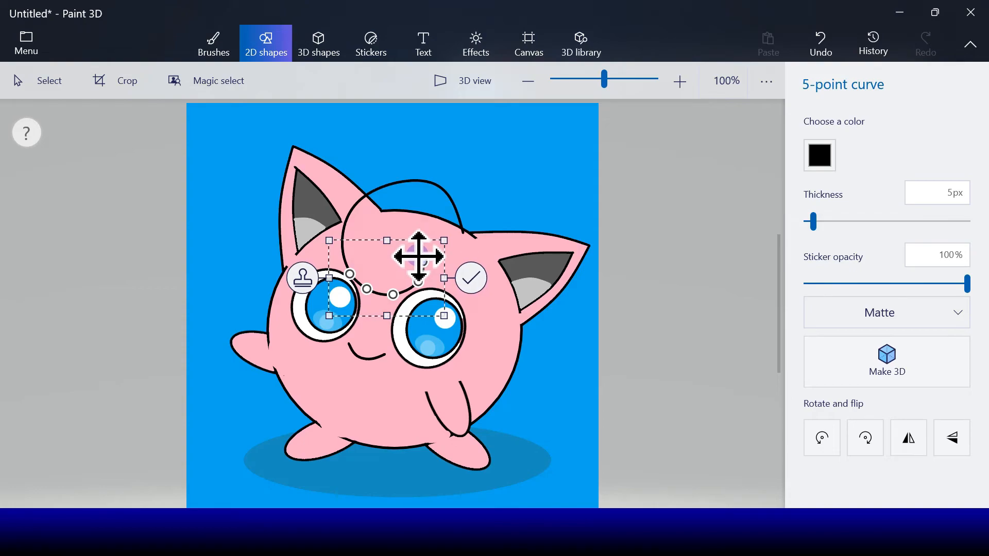
pyautogui.click(471, 278)
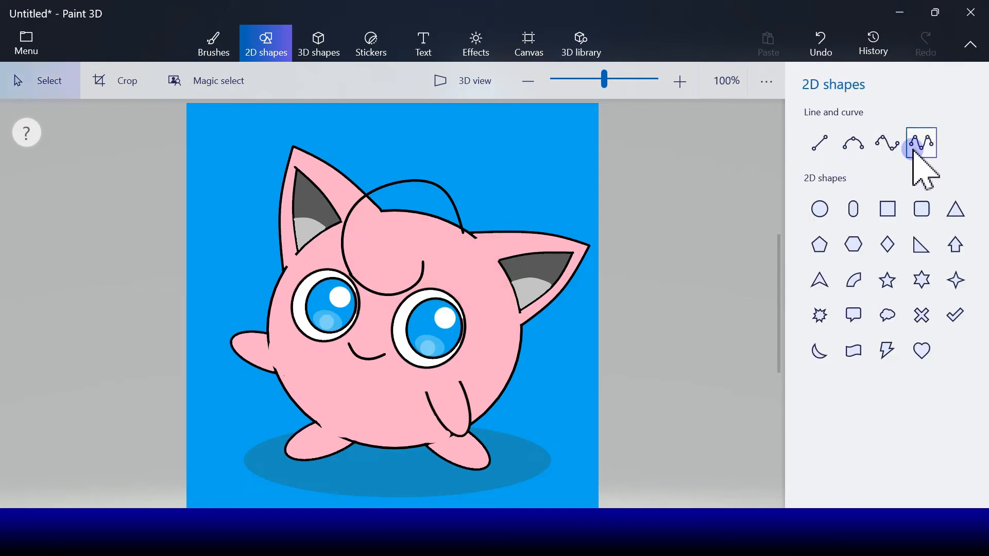
# Draw a short wavy black 5 px 4-point curve across the open end of the hair curl above the right eye
pyautogui.click(887, 144)
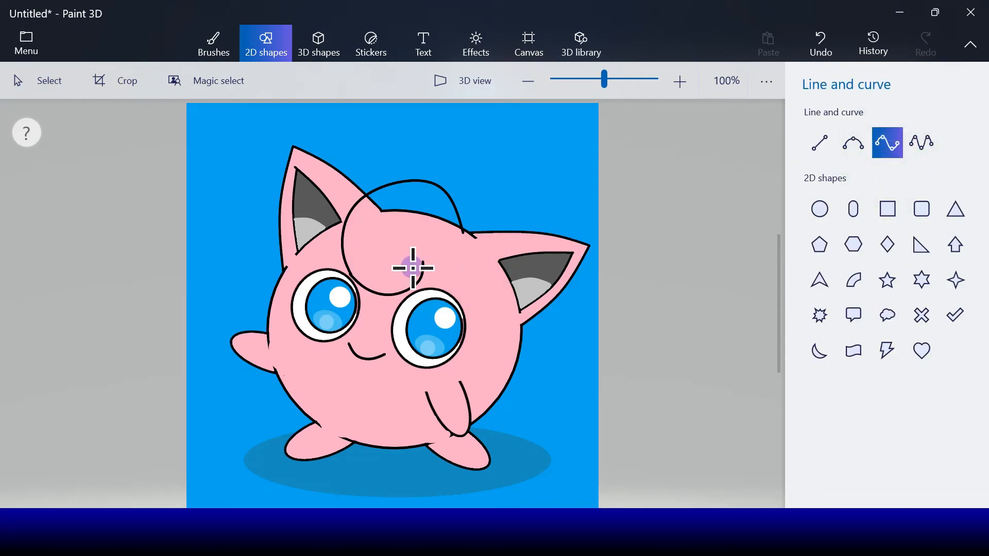
pyautogui.moveTo(413, 268)
pyautogui.mouseDown()
pyautogui.moveTo(419, 256)
pyautogui.moveTo(450, 250)
pyautogui.mouseUp()
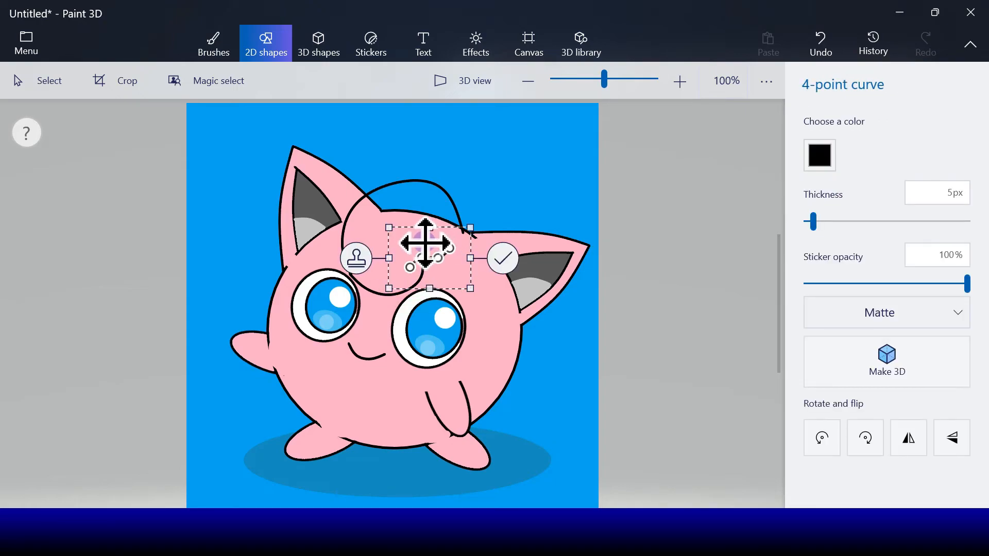
pyautogui.click(506, 265)
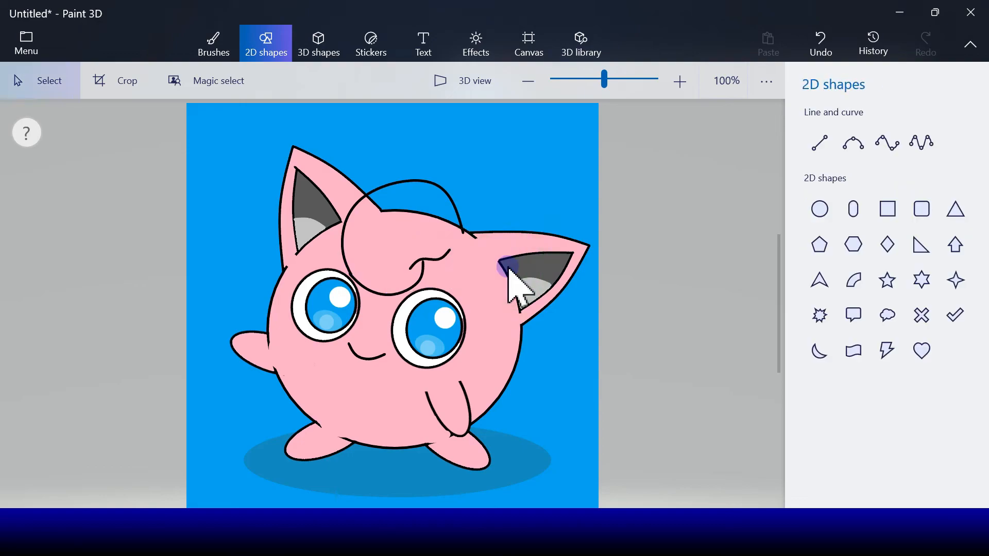
# Cover the head and ear lines inside the hair with a 20 px pink marker and fill the remaining blue hair area pink
pyautogui.click(213, 45)
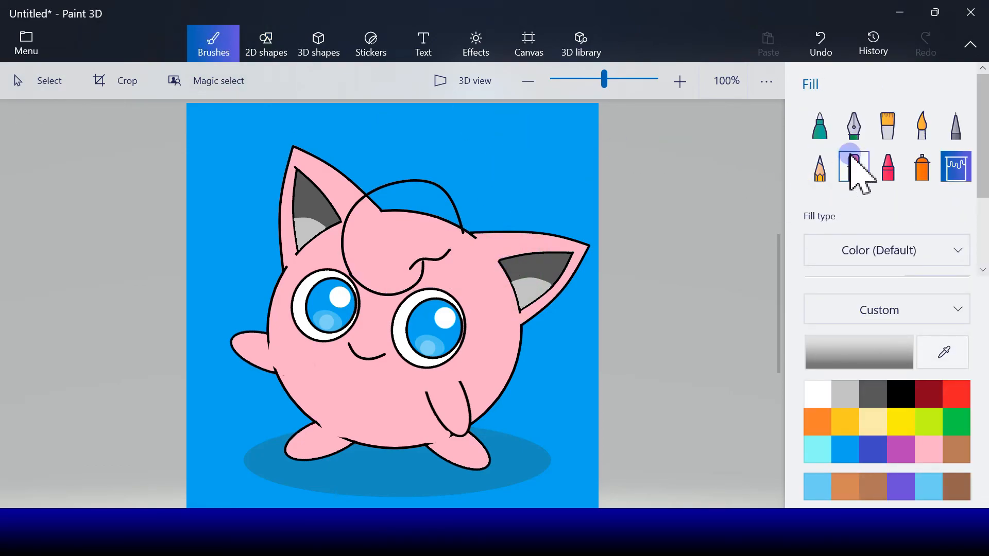
pyautogui.click(821, 126)
pyautogui.click(924, 453)
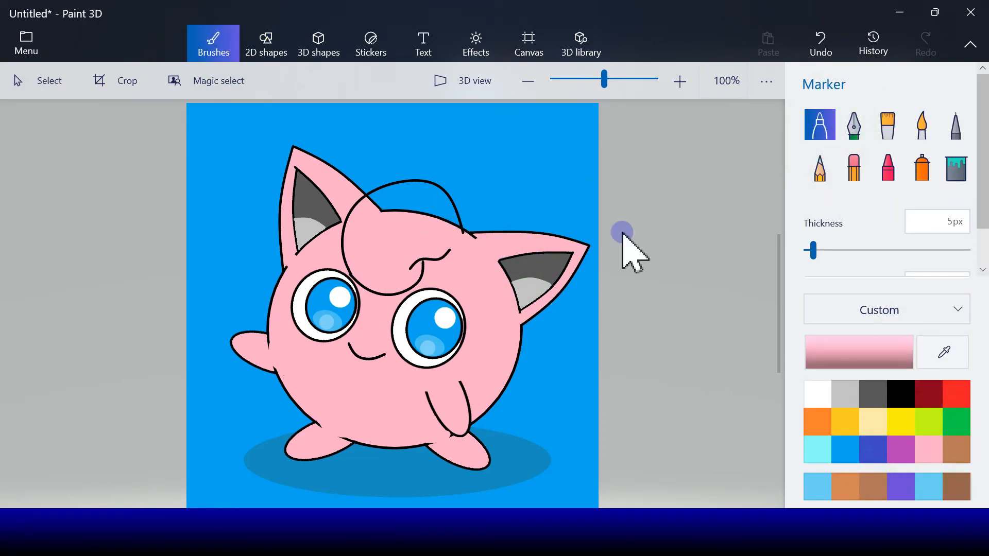
pyautogui.click(837, 250)
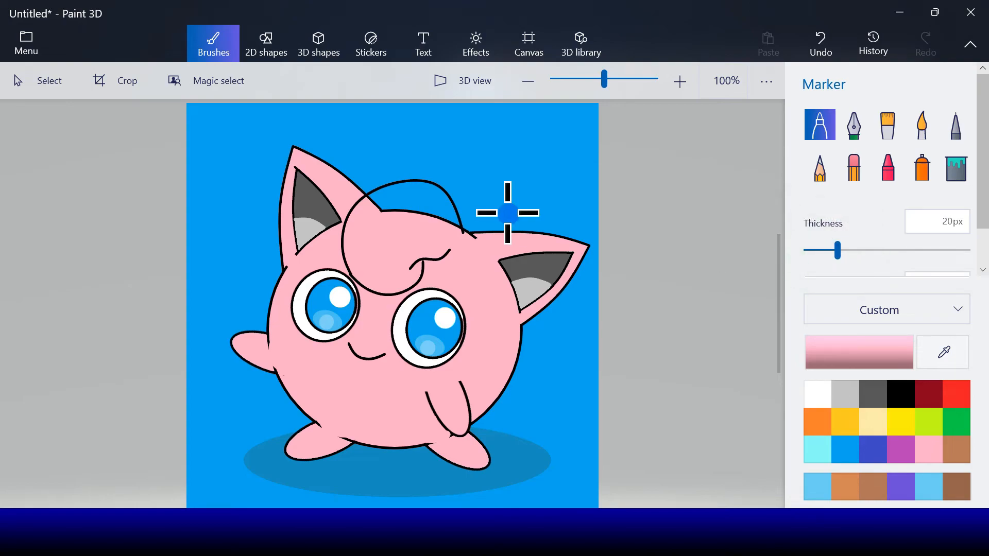
pyautogui.click(454, 226)
pyautogui.click(820, 50)
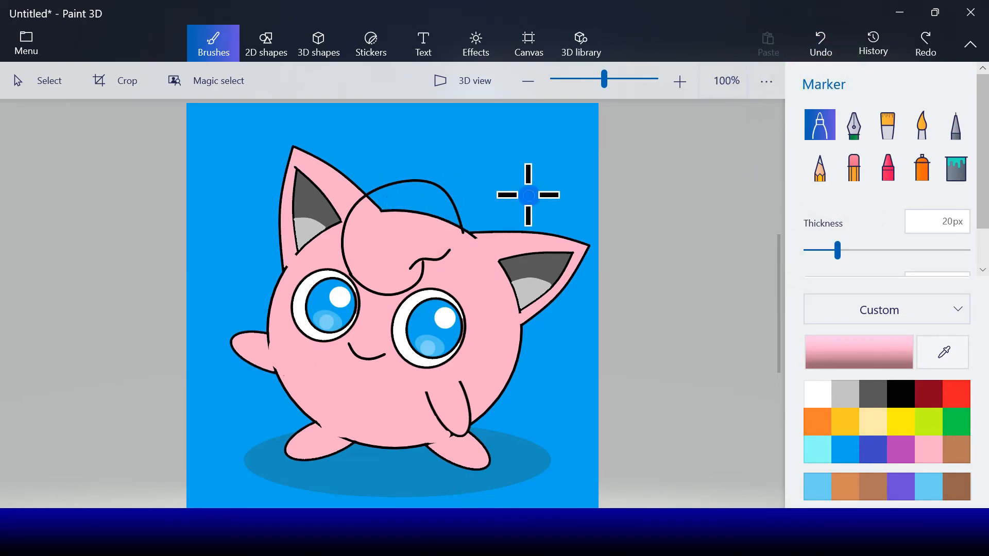
pyautogui.click(453, 226)
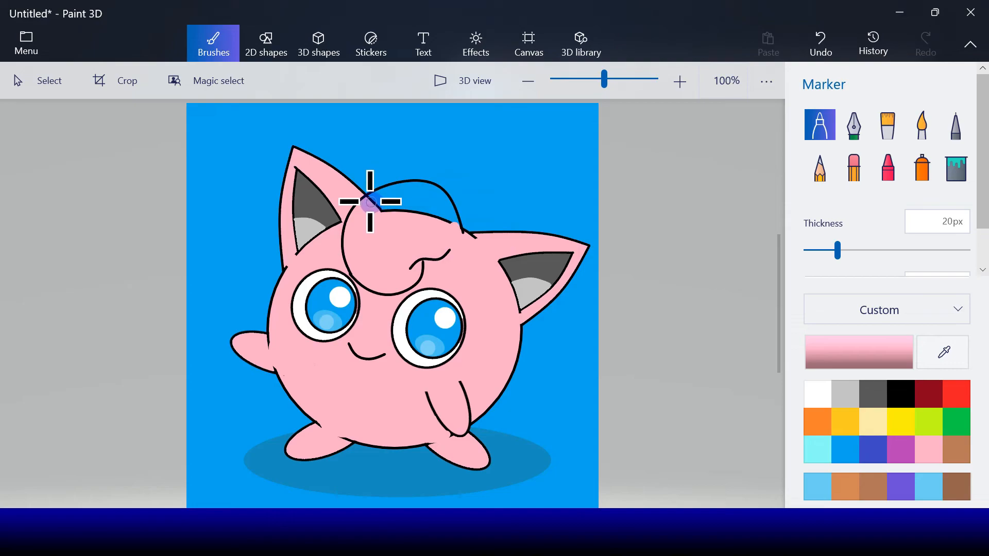
pyautogui.moveTo(368, 200); pyautogui.dragTo(458, 223)
pyautogui.click(956, 166)
pyautogui.click(444, 198)
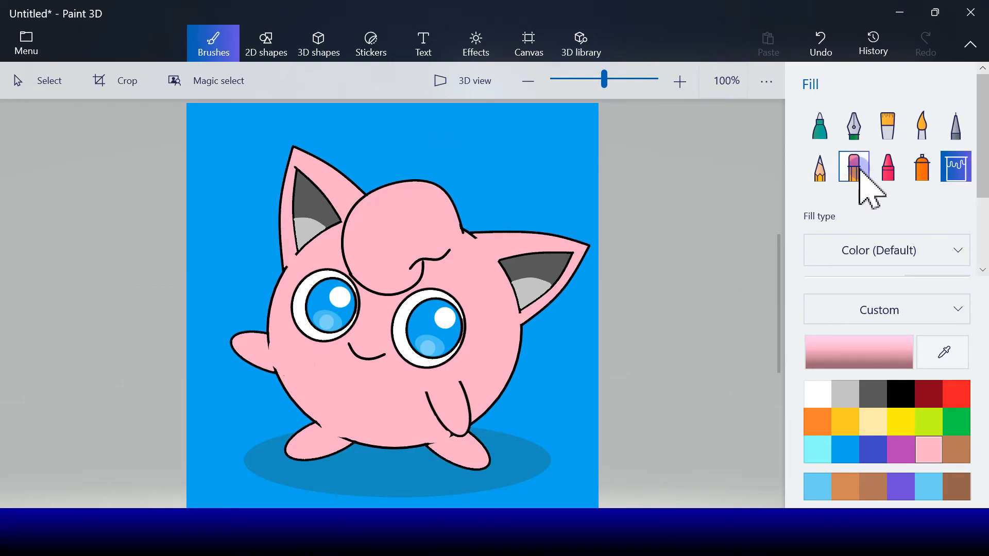
# Try shading the body's lower left edge with a light gray 35 px crayon and undo the stroke
pyautogui.click(880, 172)
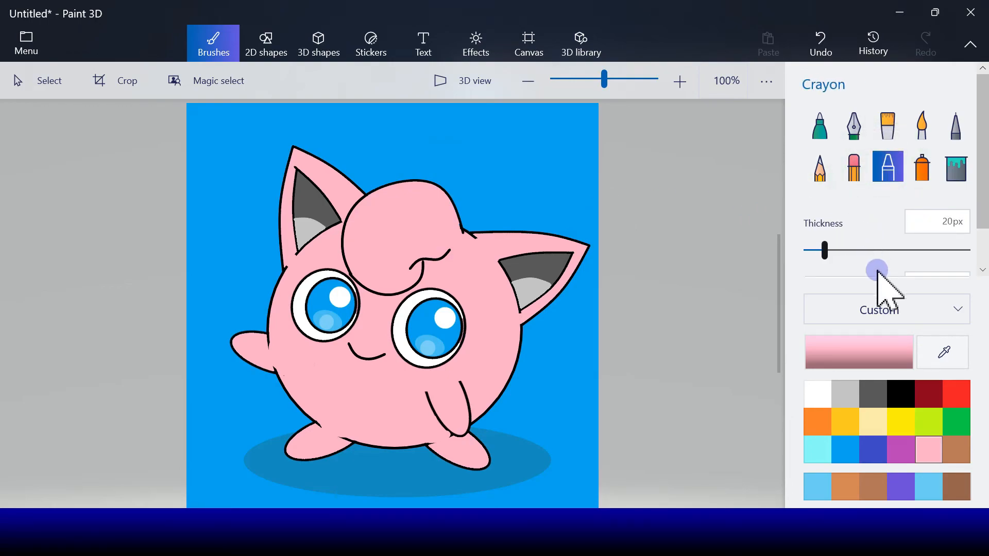
pyautogui.click(857, 392)
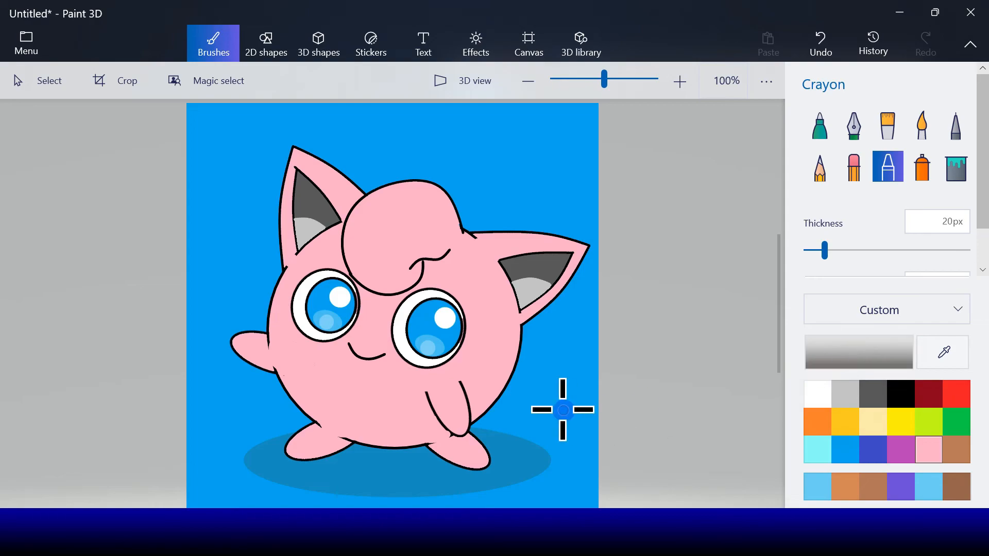
pyautogui.scroll(-1, 880, 289)
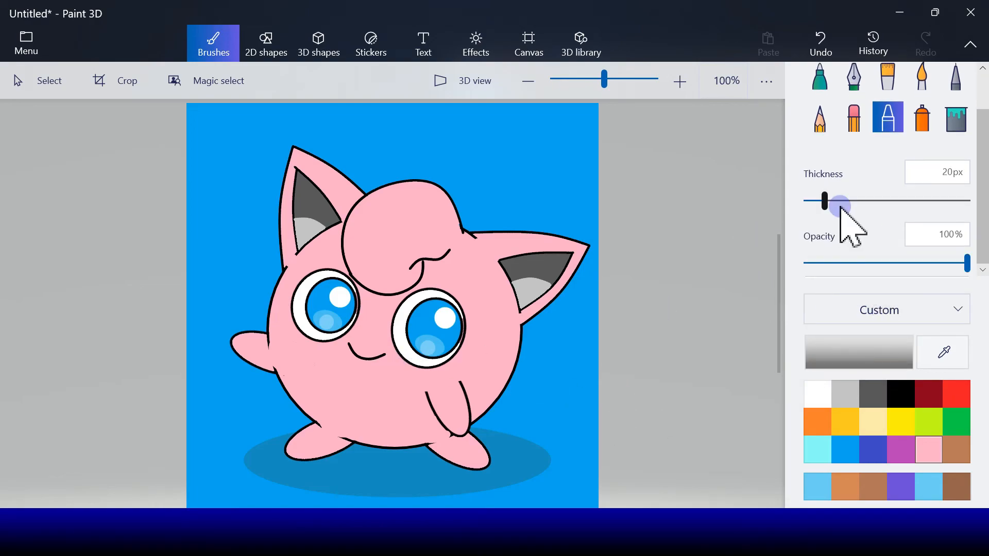
pyautogui.moveTo(824, 200); pyautogui.dragTo(851, 201)
pyautogui.moveTo(284, 358); pyautogui.dragTo(307, 391)
pyautogui.click(837, 44)
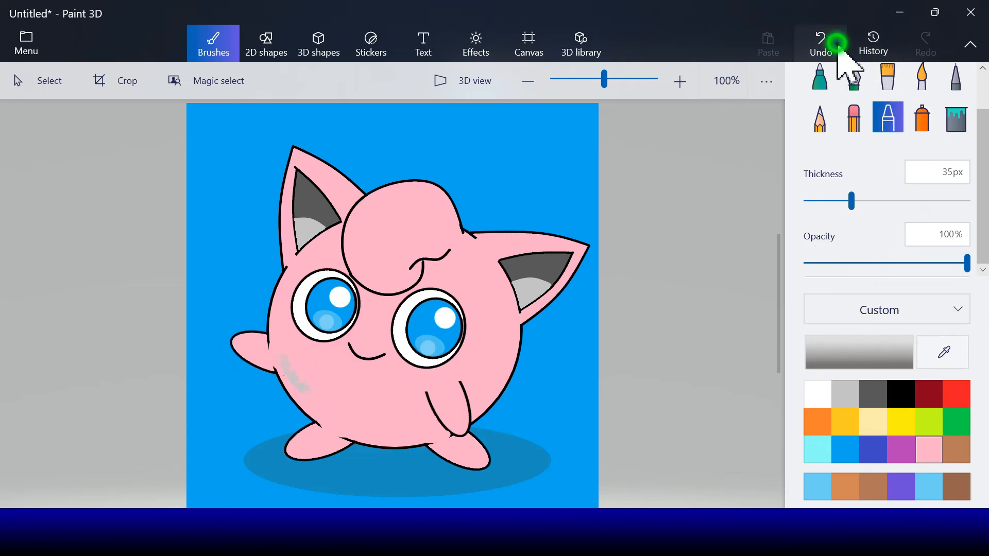
# Shade the body's lower edge from the left hand to the right foot with light gray spray at 94 px thickness and 7% opacity
pyautogui.click(922, 117)
pyautogui.click(845, 263)
pyautogui.moveTo(274, 353); pyautogui.dragTo(320, 393)
pyautogui.moveTo(845, 263); pyautogui.dragTo(818, 262)
pyautogui.moveTo(837, 201); pyautogui.dragTo(846, 201)
pyautogui.click(819, 46)
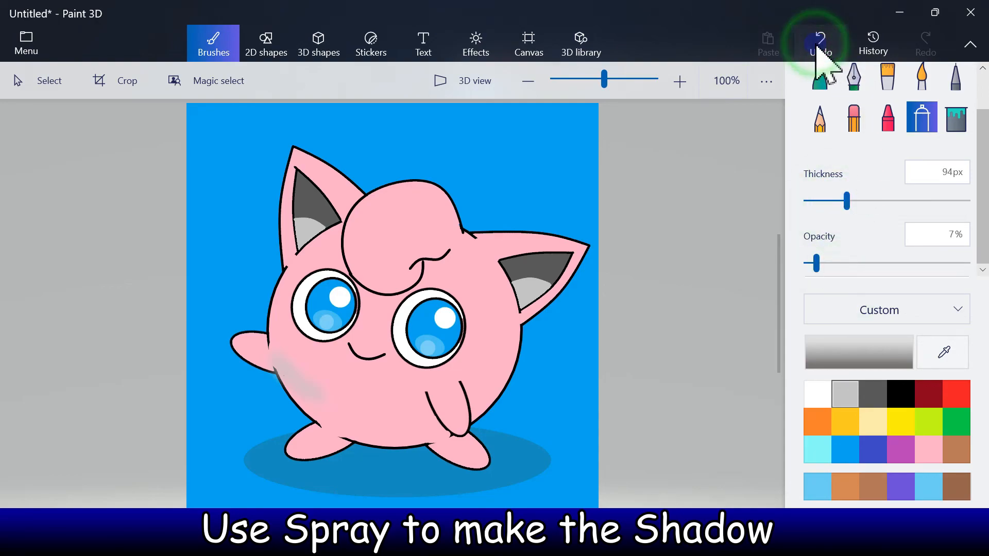
pyautogui.moveTo(281, 352)
pyautogui.mouseDown()
pyautogui.moveTo(352, 420)
pyautogui.moveTo(401, 422)
pyautogui.moveTo(417, 411)
pyautogui.moveTo(305, 380)
pyautogui.moveTo(318, 409)
pyautogui.moveTo(313, 430)
pyautogui.moveTo(435, 439)
pyautogui.moveTo(426, 420)
pyautogui.moveTo(494, 391)
pyautogui.moveTo(458, 410)
pyautogui.mouseUp()
pyautogui.moveTo(292, 367)
pyautogui.mouseDown()
pyautogui.moveTo(256, 343)
pyautogui.moveTo(257, 364)
pyautogui.moveTo(263, 342)
pyautogui.moveTo(295, 392)
pyautogui.moveTo(345, 431)
pyautogui.moveTo(414, 446)
pyautogui.moveTo(441, 426)
pyautogui.mouseUp()
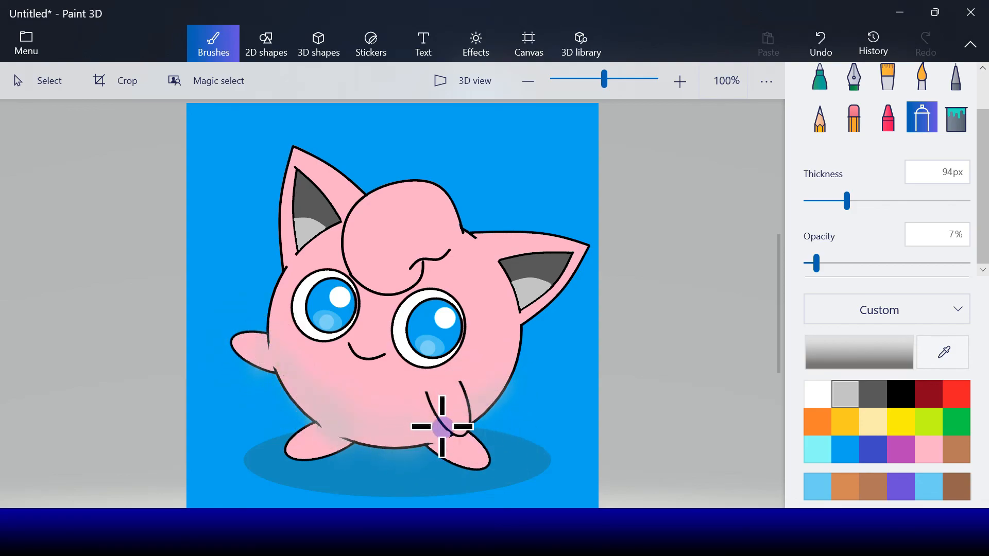
# Deepen the shading along the body's lower edge and around the hair curl with dark gray spray at 94 px thickness and 4% opacity
pyautogui.click(874, 395)
pyautogui.moveTo(272, 355); pyautogui.dragTo(299, 386)
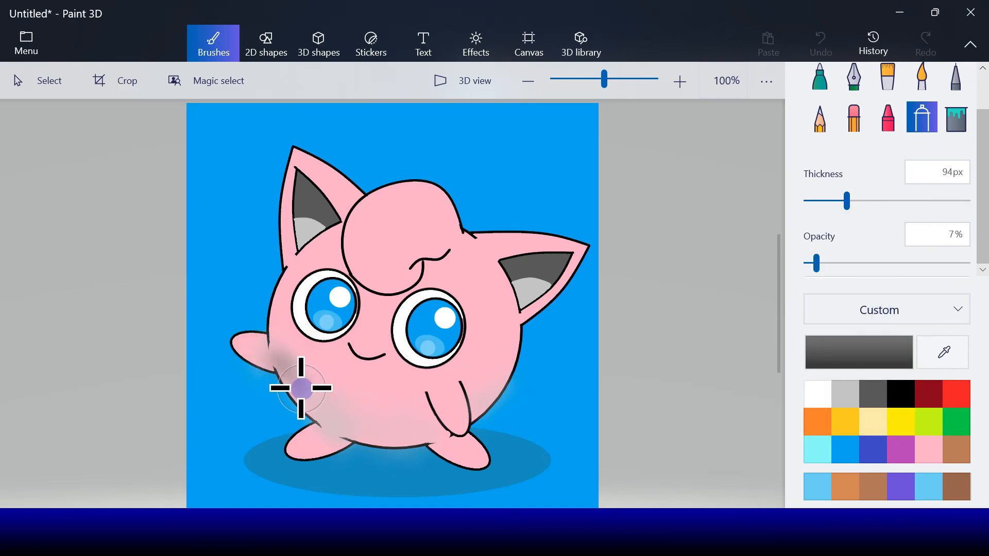
pyautogui.click(820, 44)
pyautogui.moveTo(817, 264); pyautogui.dragTo(811, 263)
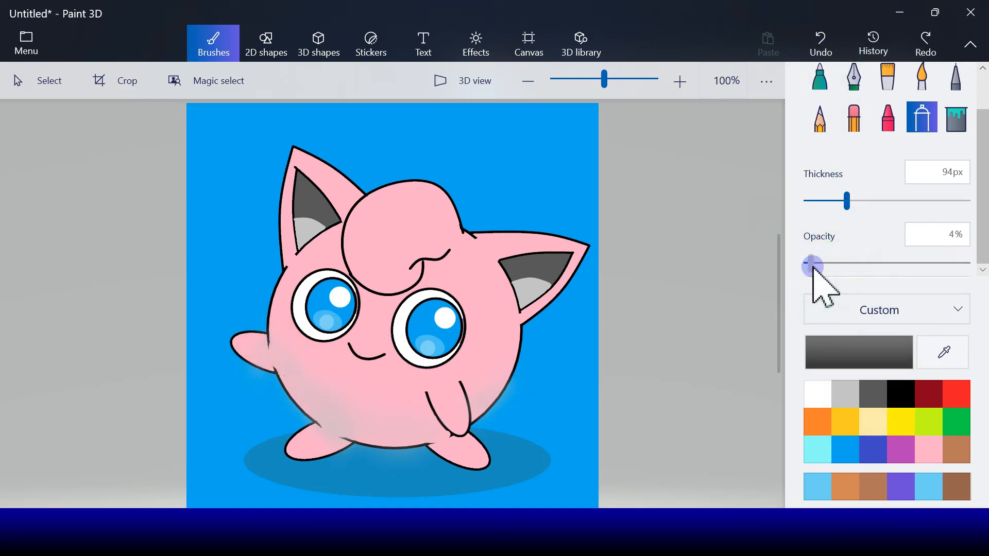
pyautogui.moveTo(265, 342)
pyautogui.mouseDown()
pyautogui.moveTo(278, 370)
pyautogui.moveTo(311, 405)
pyautogui.moveTo(380, 433)
pyautogui.moveTo(422, 427)
pyautogui.moveTo(419, 395)
pyautogui.moveTo(442, 444)
pyautogui.moveTo(500, 386)
pyautogui.mouseUp()
pyautogui.moveTo(422, 437)
pyautogui.mouseDown()
pyautogui.moveTo(318, 422)
pyautogui.moveTo(462, 444)
pyautogui.moveTo(256, 338)
pyautogui.moveTo(310, 411)
pyautogui.mouseUp()
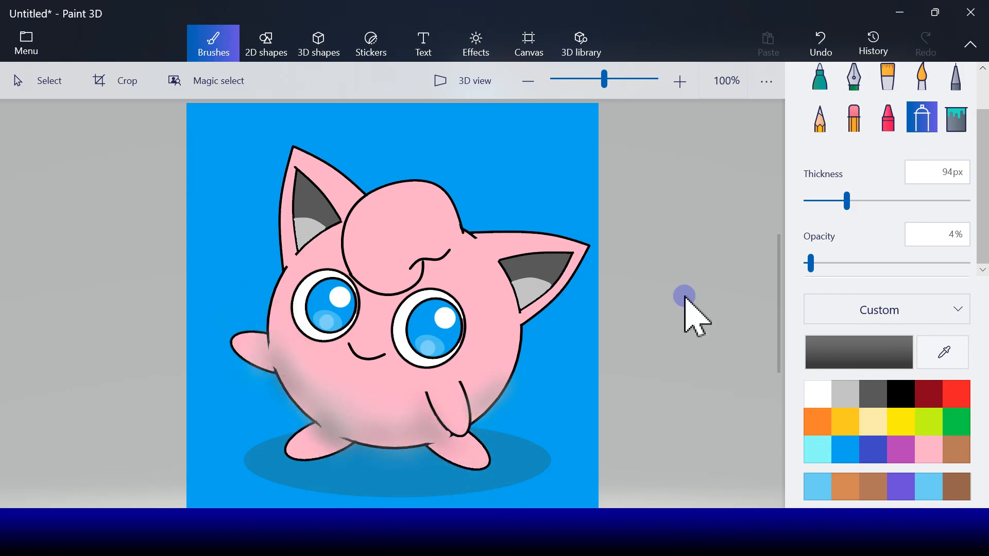
pyautogui.moveTo(432, 269)
pyautogui.mouseDown()
pyautogui.moveTo(384, 292)
pyautogui.moveTo(442, 256)
pyautogui.mouseUp()
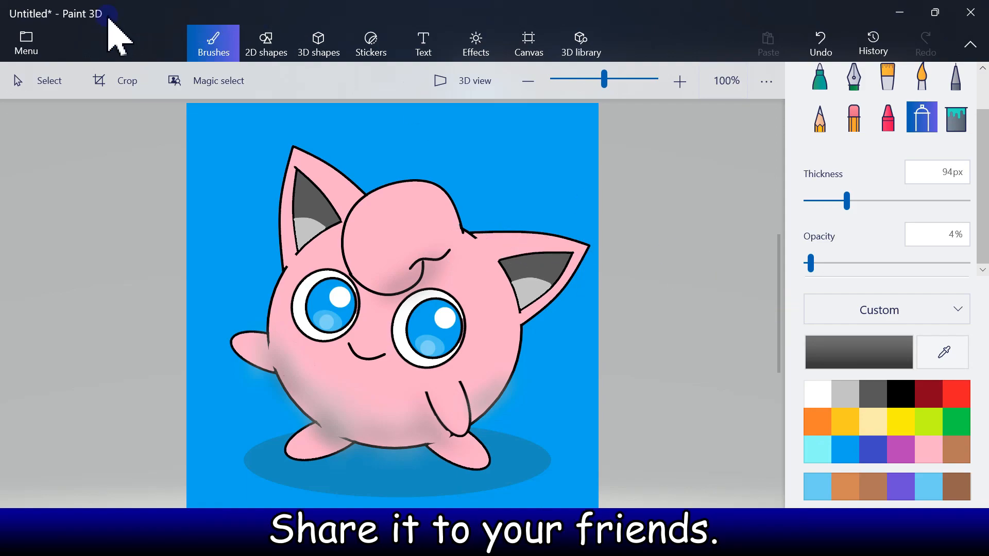
# Open the file options for the finished drawing
pyautogui.click(26, 46)
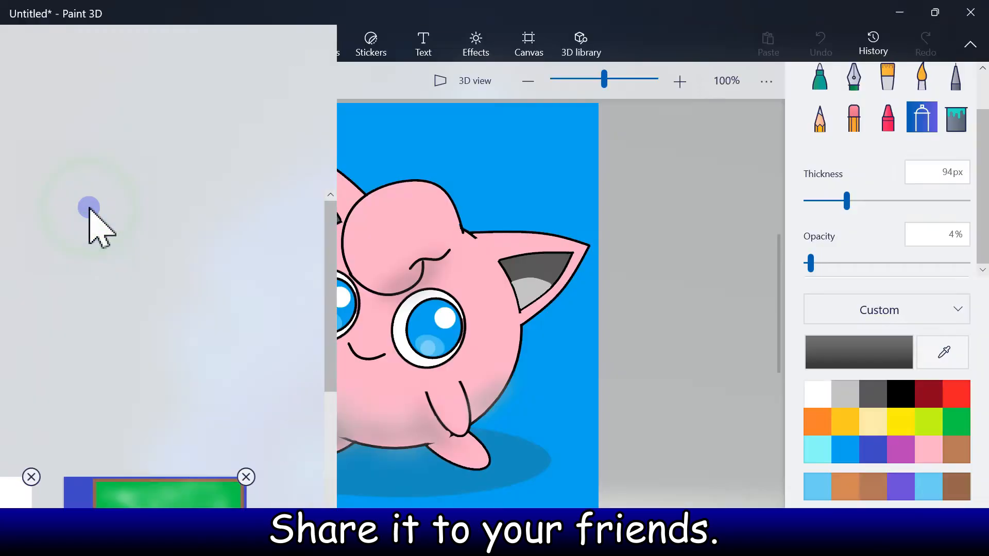